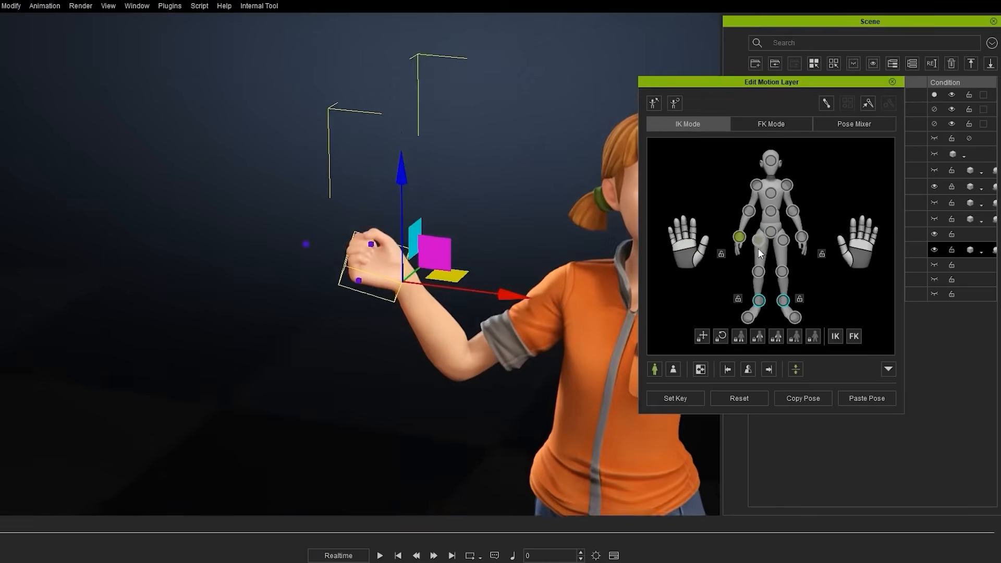
{"action": "key", "text": "e"}
{"action": "left_click", "coordinate": [490, 229]}
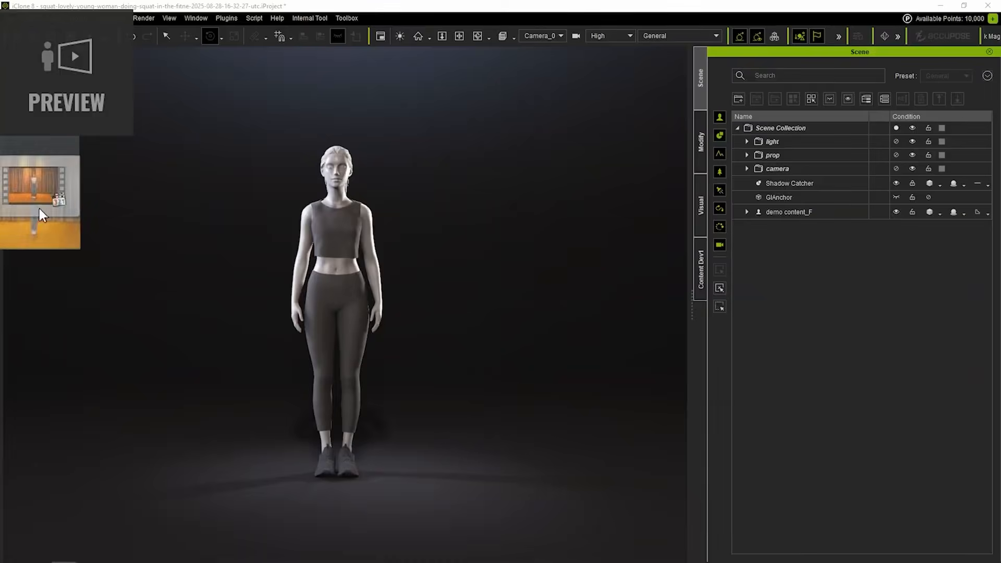
{"action": "left_click_drag", "start_coordinate": [39, 208], "coordinate": [467, 275]}
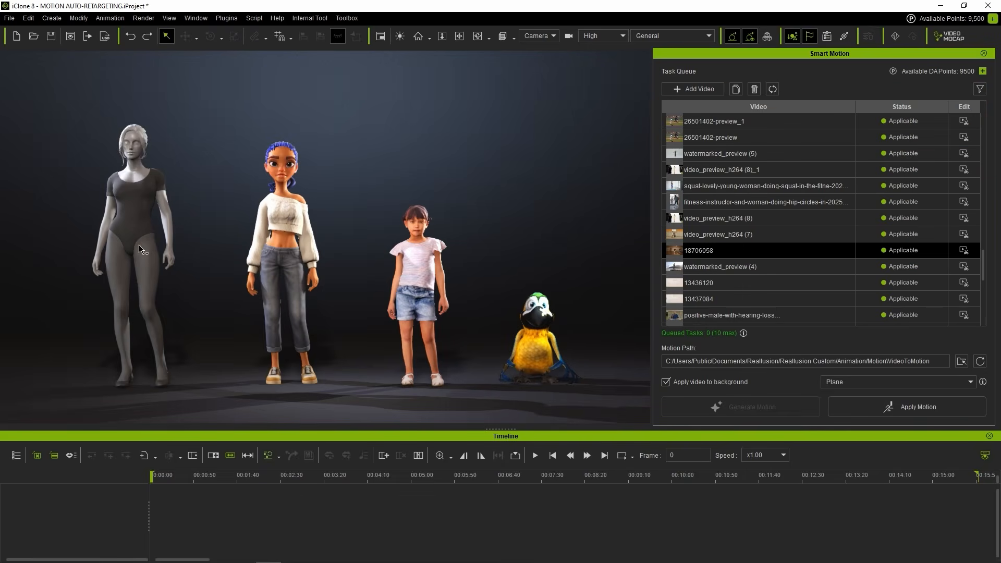
Apply the motion from video 18706058 to each of the four characters: the grey woman, the toon girl, the kid and the parrot.
{"action": "left_click", "coordinate": [140, 249]}
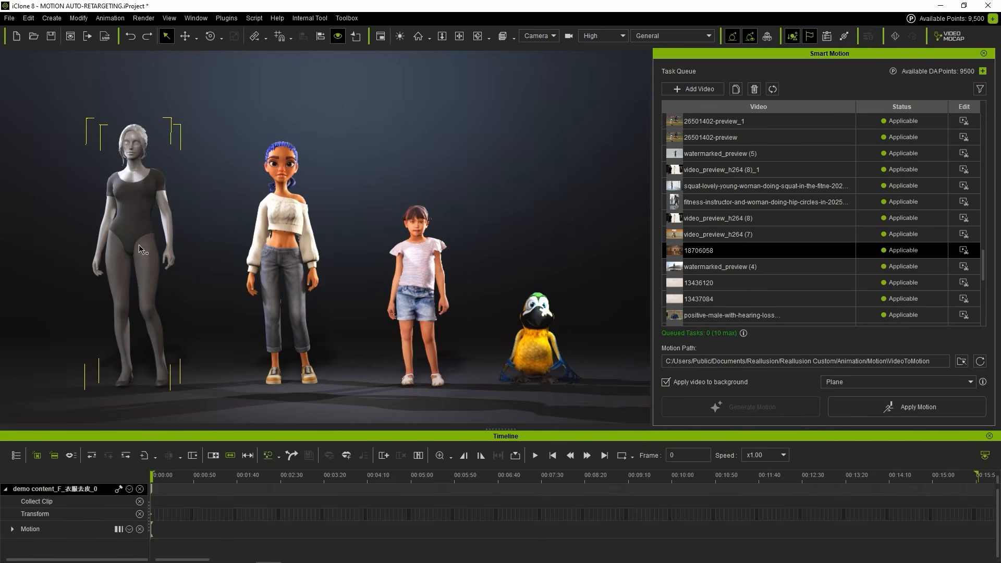
{"action": "left_click", "coordinate": [865, 408]}
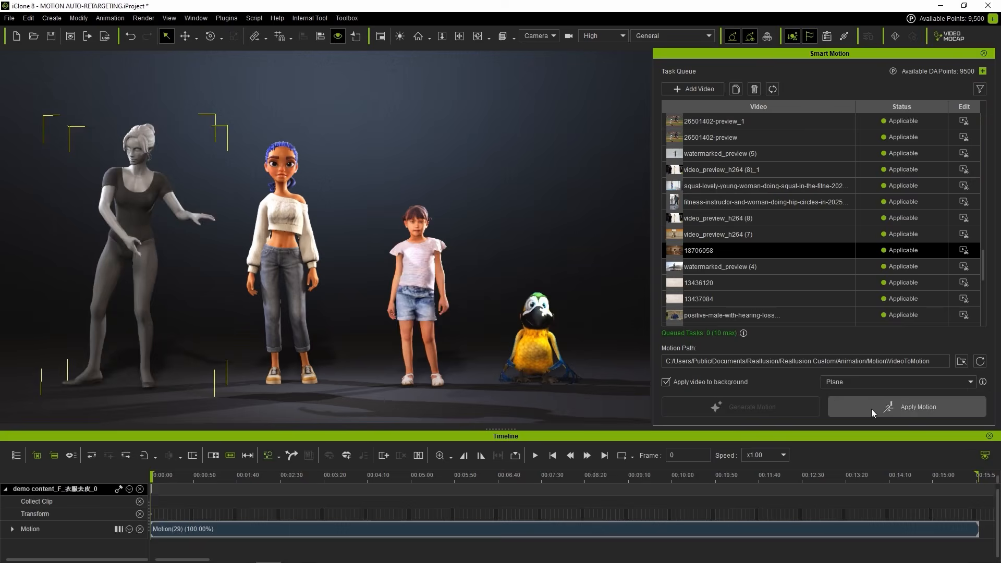
{"action": "left_click", "coordinate": [272, 264]}
{"action": "left_click", "coordinate": [874, 409]}
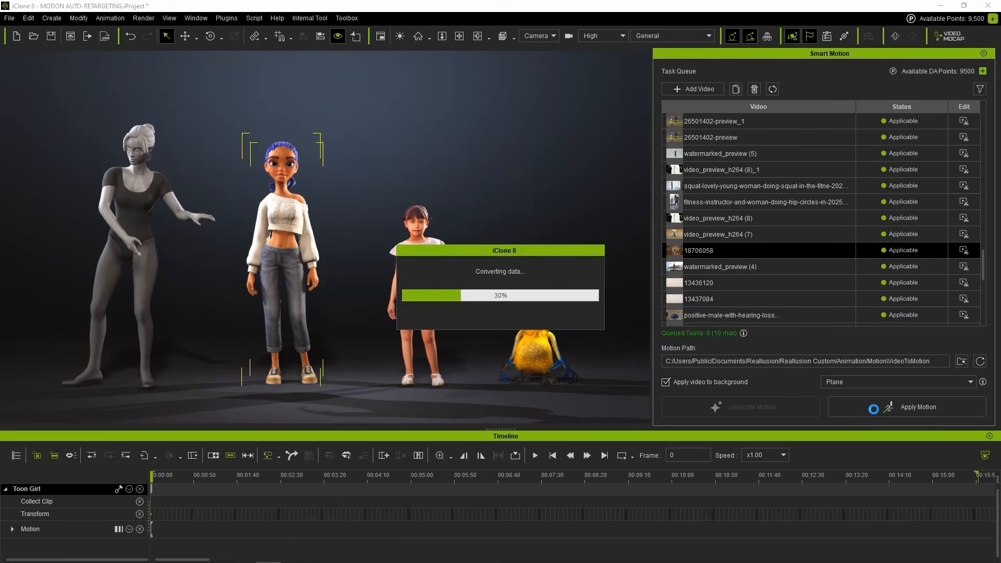
{"action": "left_click", "coordinate": [417, 287]}
{"action": "left_click", "coordinate": [863, 408]}
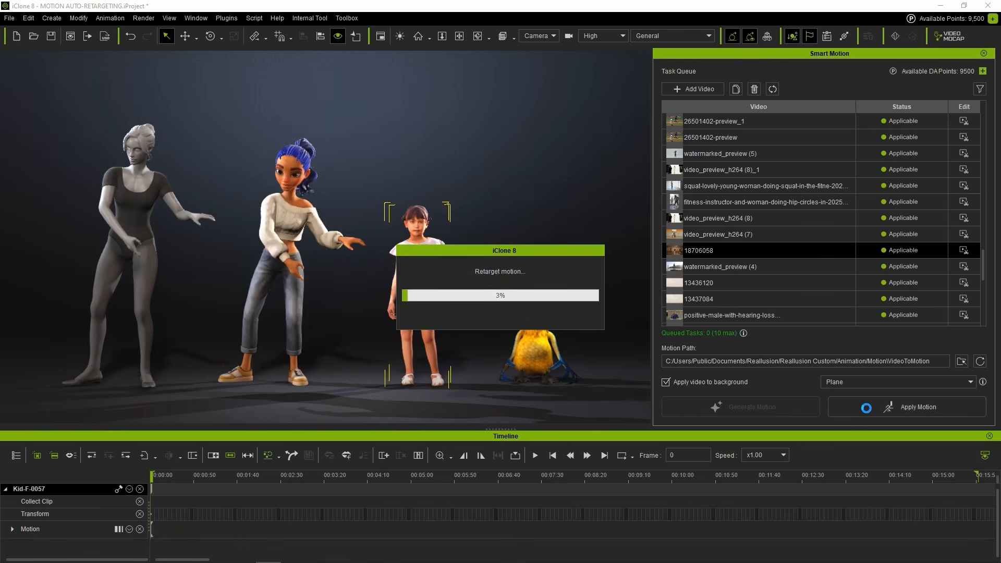
{"action": "left_click", "coordinate": [540, 358]}
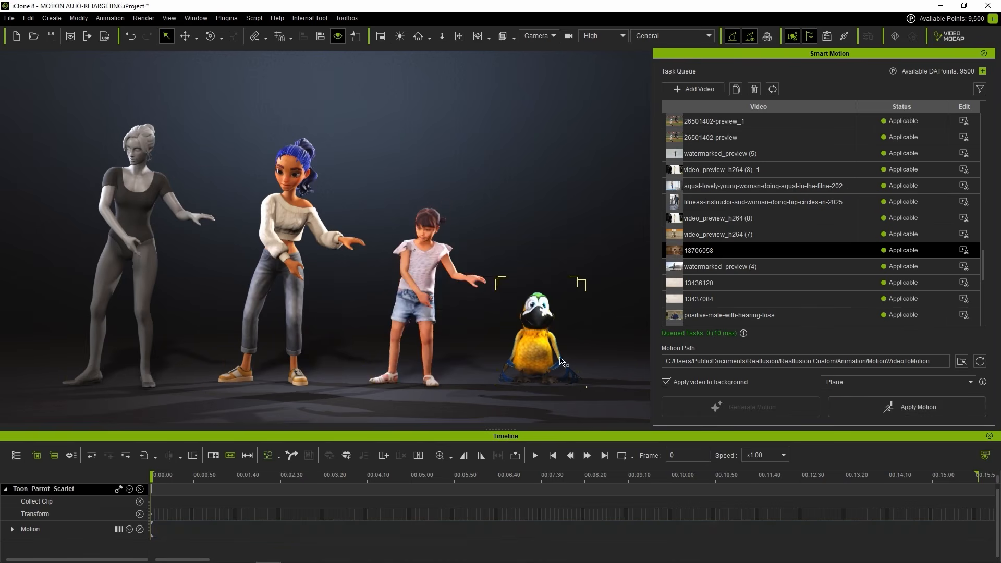
{"action": "left_click", "coordinate": [864, 408]}
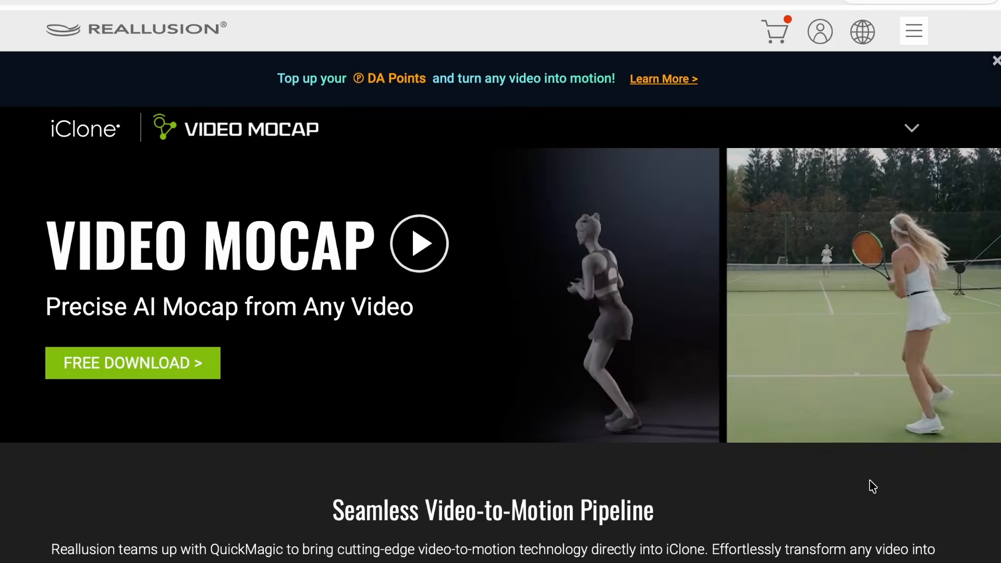
Look through the Video Mocap product page and locate the Video Mocap plugin among the products in Reallusion Hub.
{"action": "scroll", "coordinate": [872, 487], "scroll_direction": "down", "scroll_amount": 4}
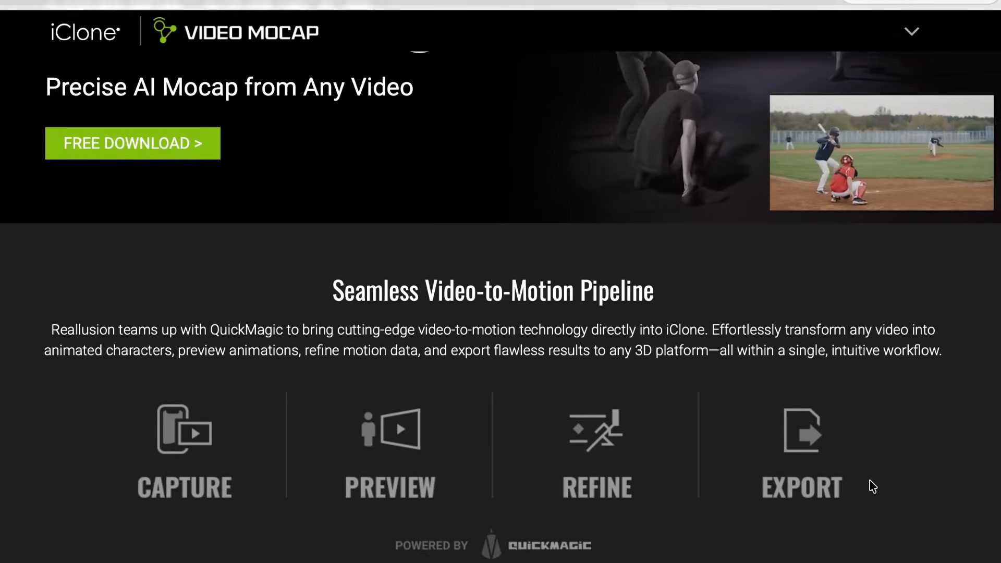
{"action": "scroll", "coordinate": [873, 487], "scroll_direction": "down", "scroll_amount": 9}
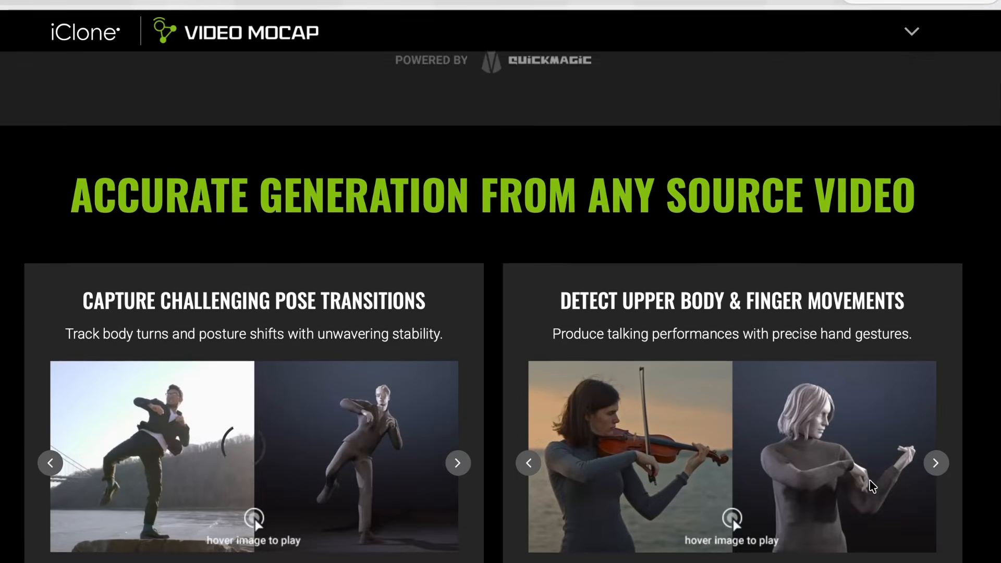
{"action": "scroll", "coordinate": [873, 486], "scroll_direction": "down", "scroll_amount": 3}
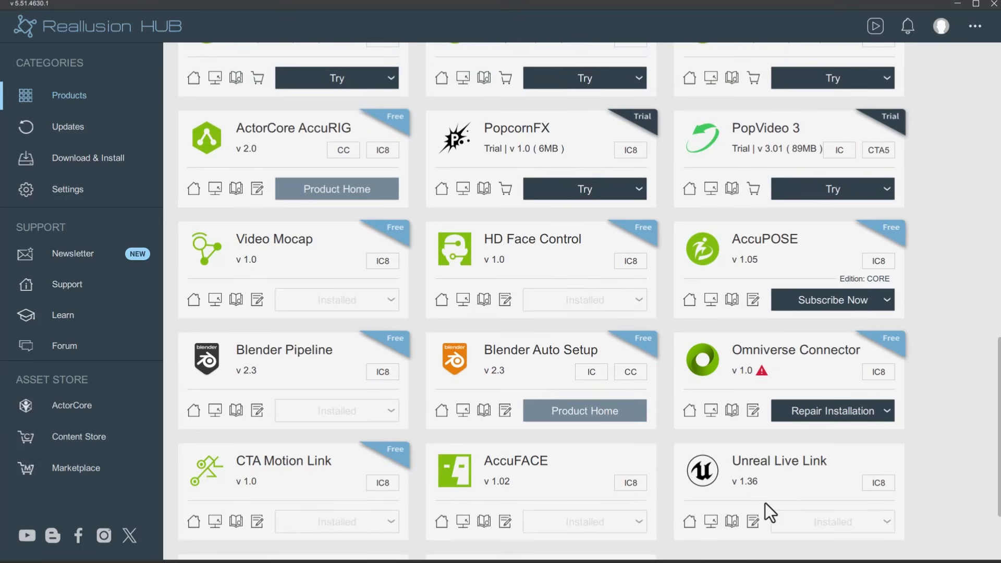
{"action": "scroll", "coordinate": [765, 503], "scroll_direction": "up", "scroll_amount": 2}
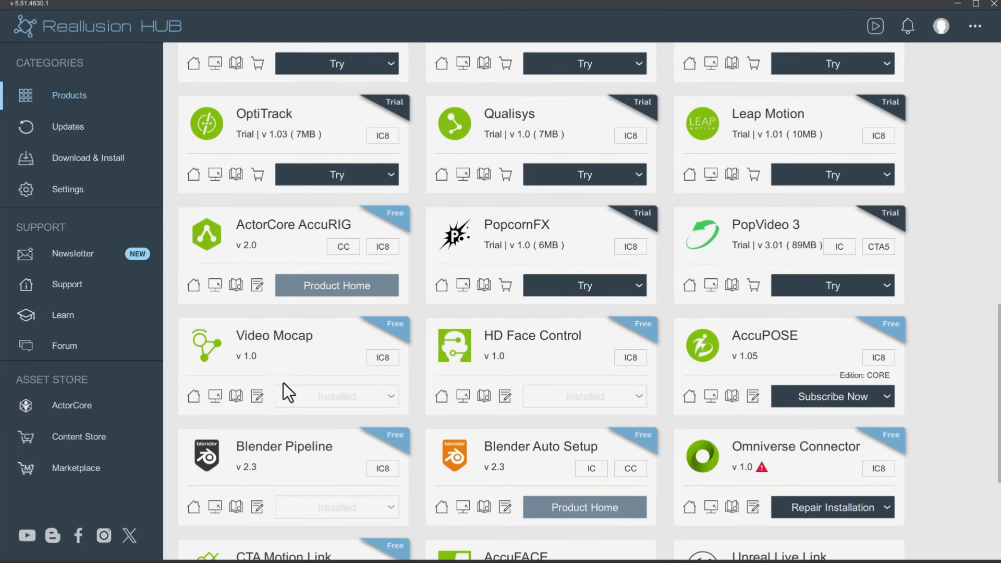
{"action": "scroll", "coordinate": [324, 383], "scroll_direction": "up", "scroll_amount": 2}
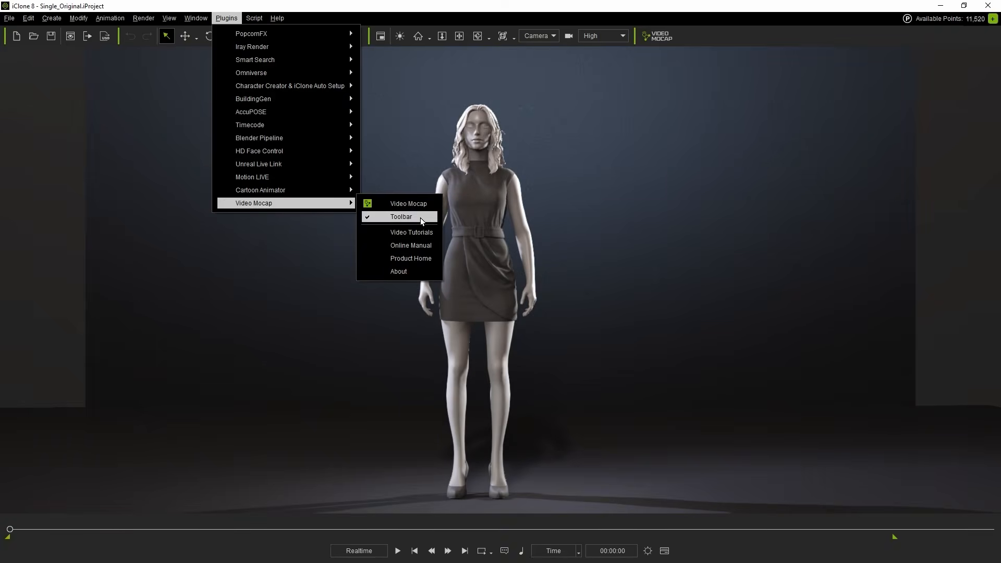
Open Video Mocap in iClone and add girl-and-photographer-in-studio-man-holds-the-pho.mov from the file folder to the task queue.
{"action": "left_click", "coordinate": [691, 224]}
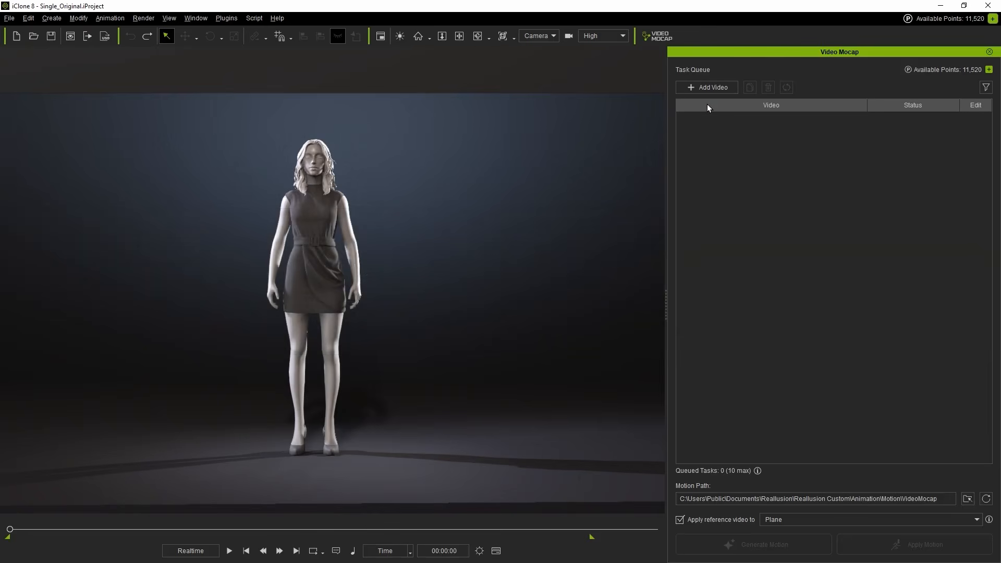
{"action": "key", "text": "alt+Tab"}
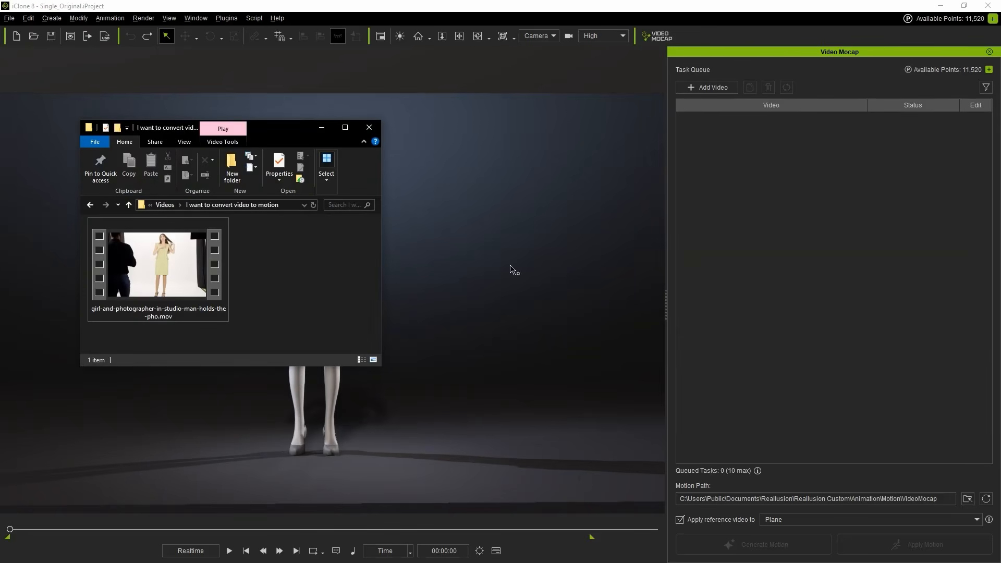
{"action": "left_click_drag", "start_coordinate": [193, 255], "coordinate": [731, 217]}
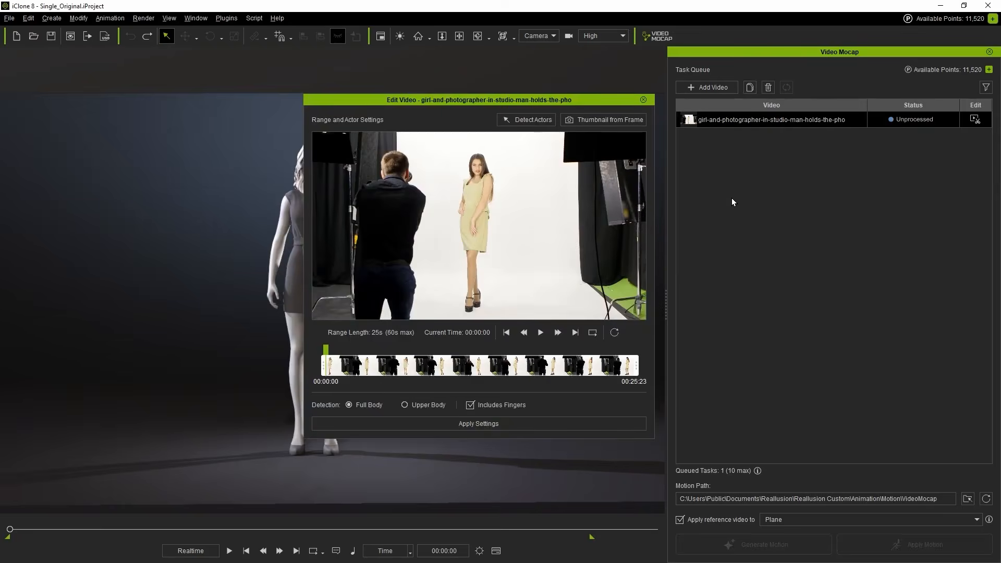
Preview the studio video, trim its range to 00:01:00–00:15:24, and apply the settings with Full Body and finger detection.
{"action": "mouse_move", "coordinate": [689, 123]}
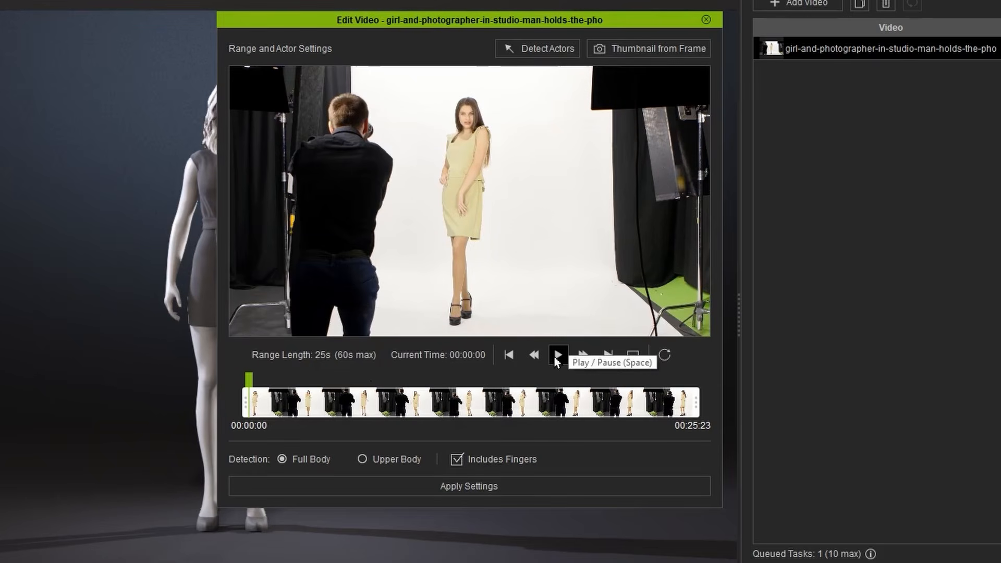
{"action": "left_click", "coordinate": [557, 356]}
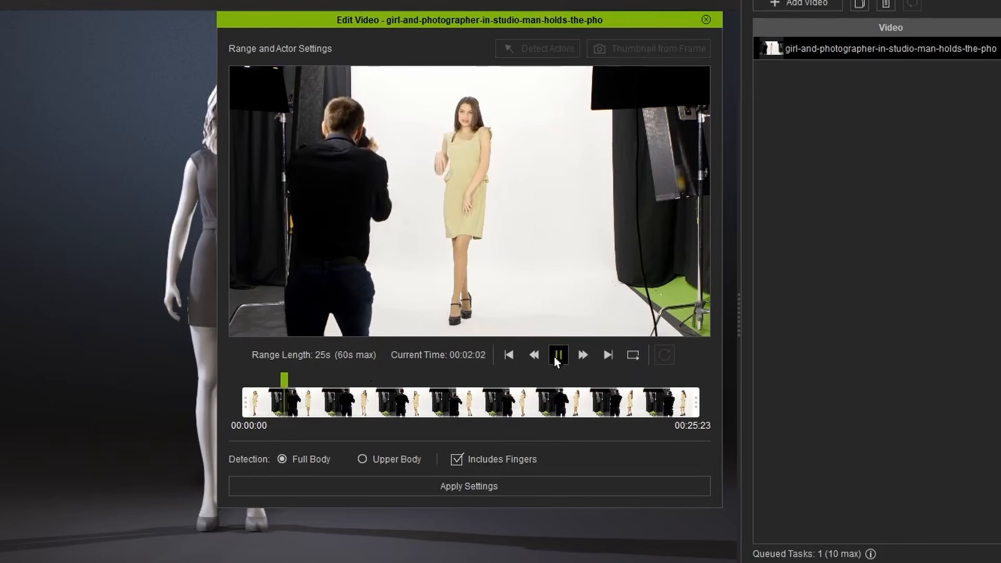
{"action": "left_click_drag", "start_coordinate": [246, 403], "coordinate": [262, 402]}
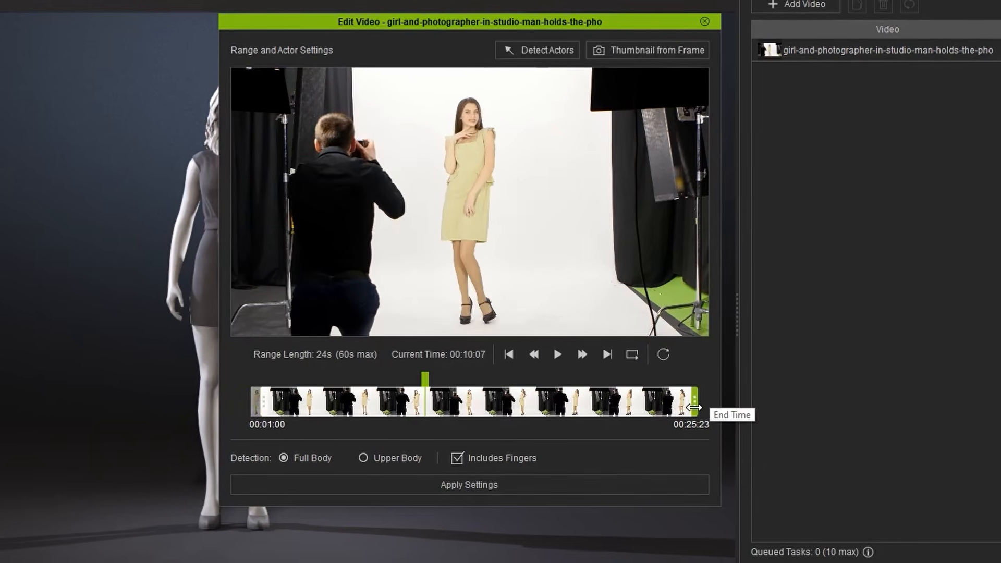
{"action": "left_click_drag", "start_coordinate": [696, 403], "coordinate": [524, 401]}
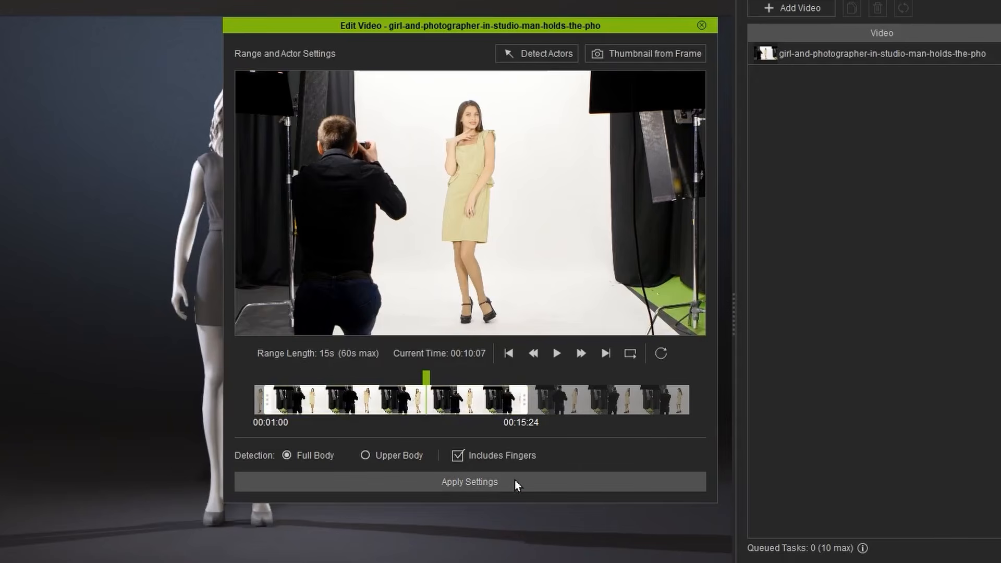
{"action": "left_click", "coordinate": [515, 483]}
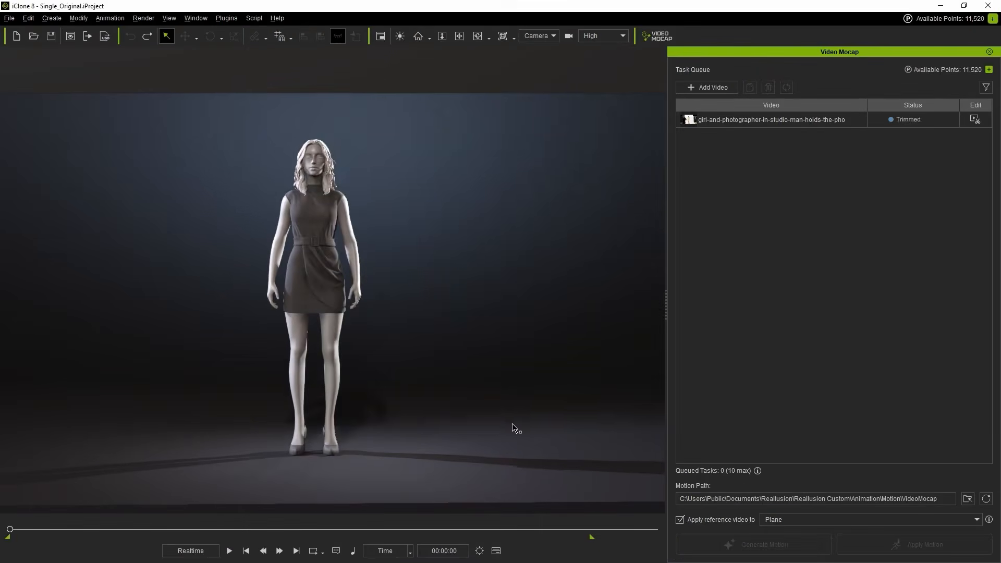
Generate the motion for the trimmed studio video and approve the 250-point charge.
{"action": "left_click", "coordinate": [905, 123]}
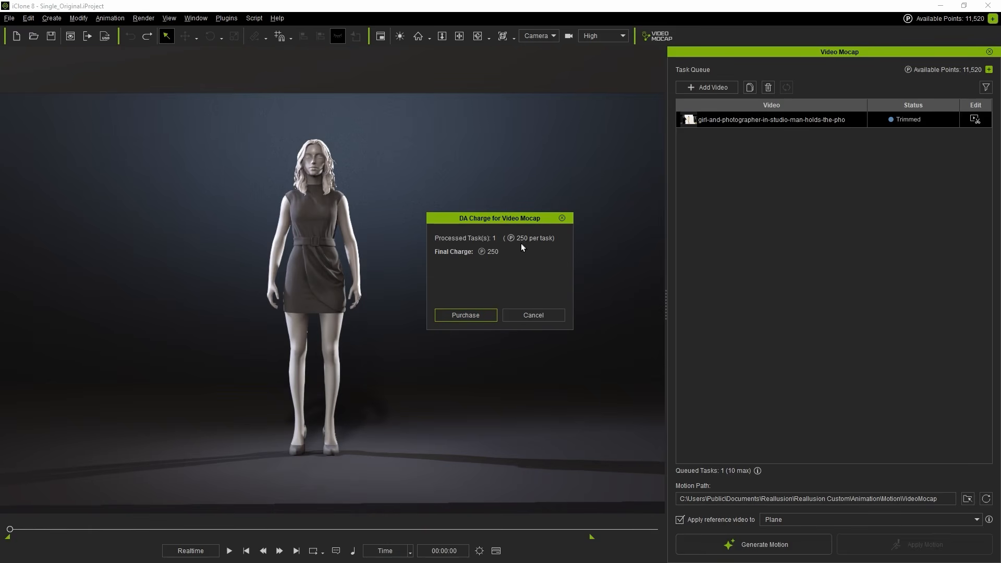
{"action": "left_click", "coordinate": [492, 318]}
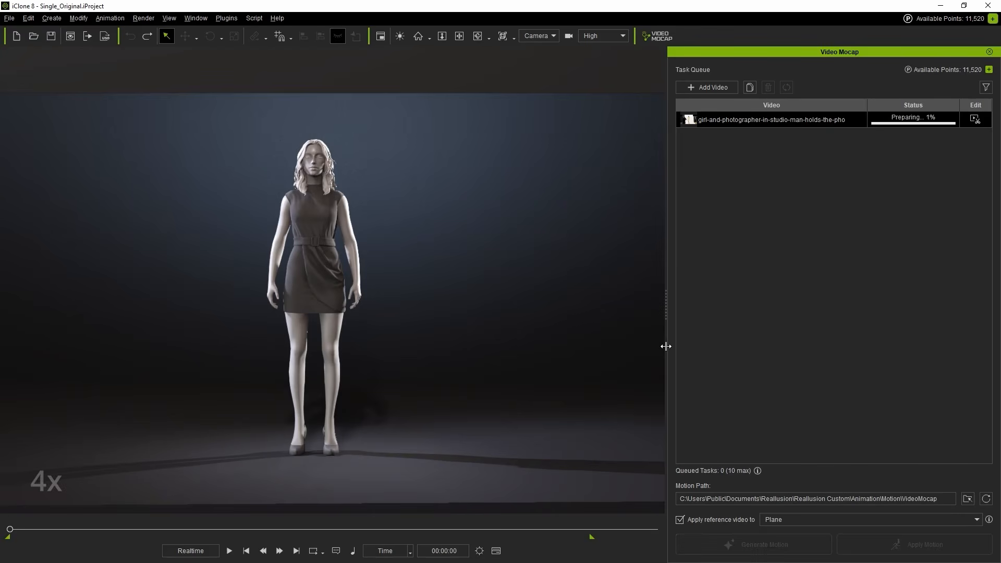
{"action": "left_click", "coordinate": [905, 145]}
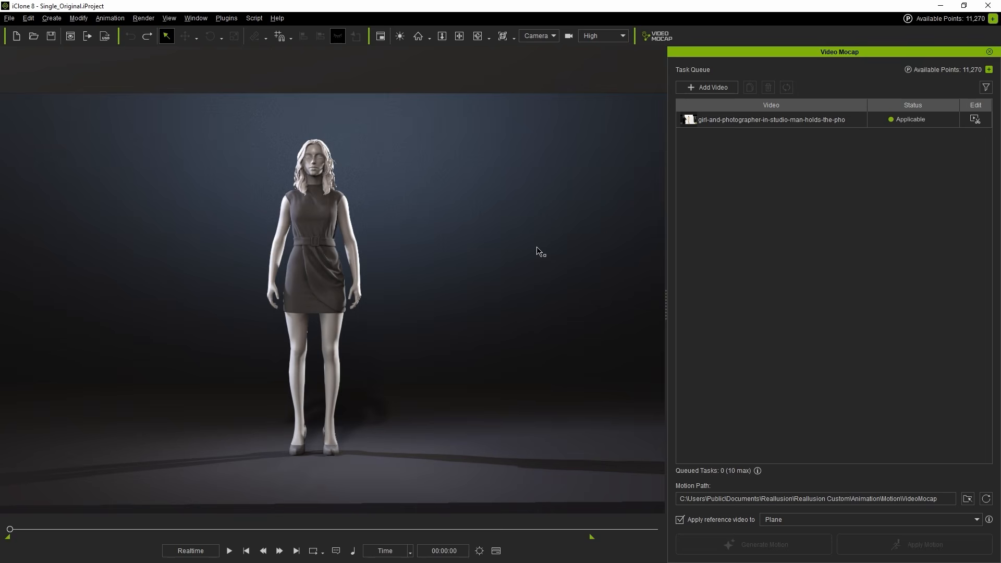
Apply the generated motion to the female character, with the reference video placed on a plane.
{"action": "left_click", "coordinate": [323, 272]}
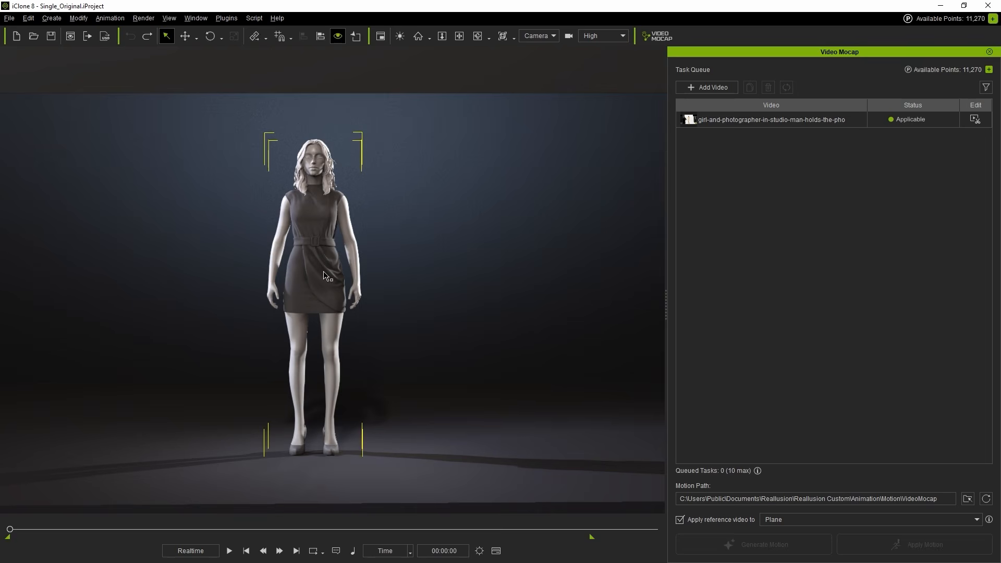
{"action": "left_click", "coordinate": [881, 122]}
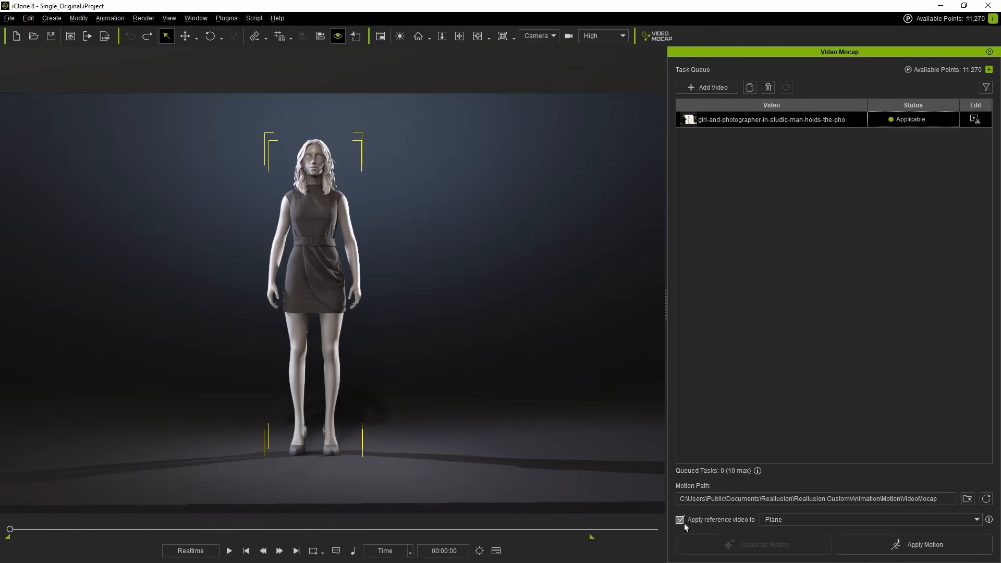
{"action": "left_click", "coordinate": [899, 546]}
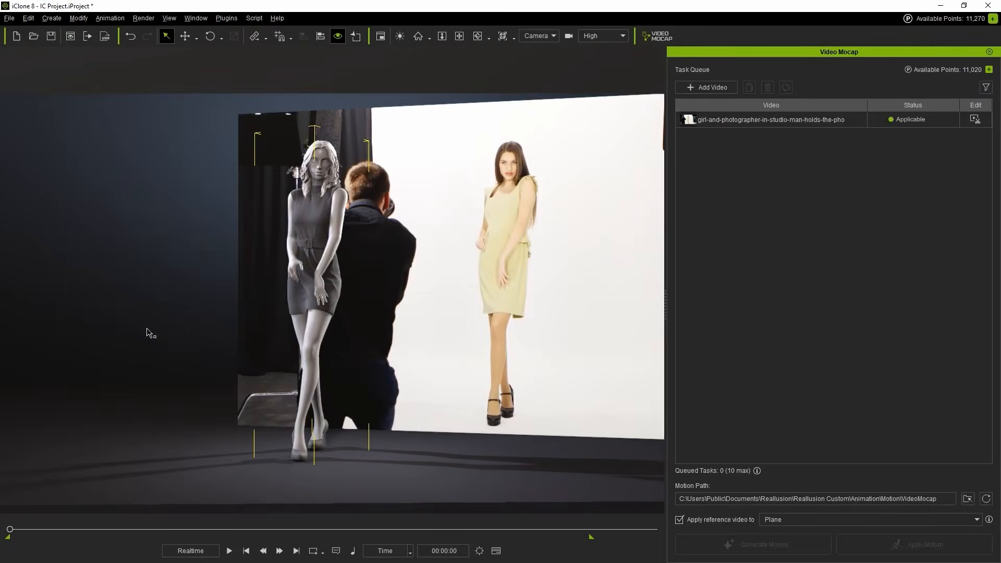
Apply the generated motion with no character selected to create an animated dummy, and play the animation.
{"action": "left_click", "coordinate": [147, 332]}
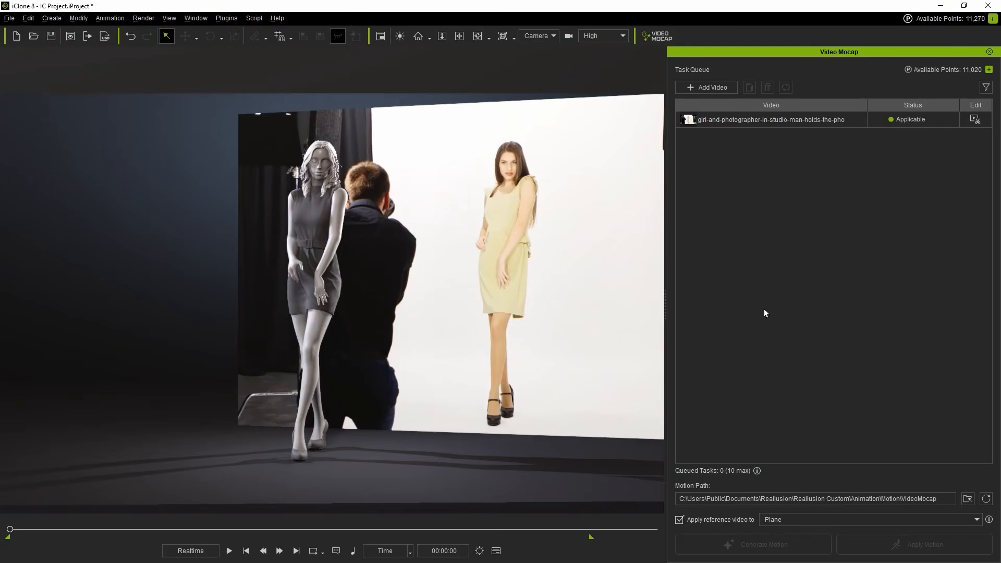
{"action": "left_click", "coordinate": [862, 123]}
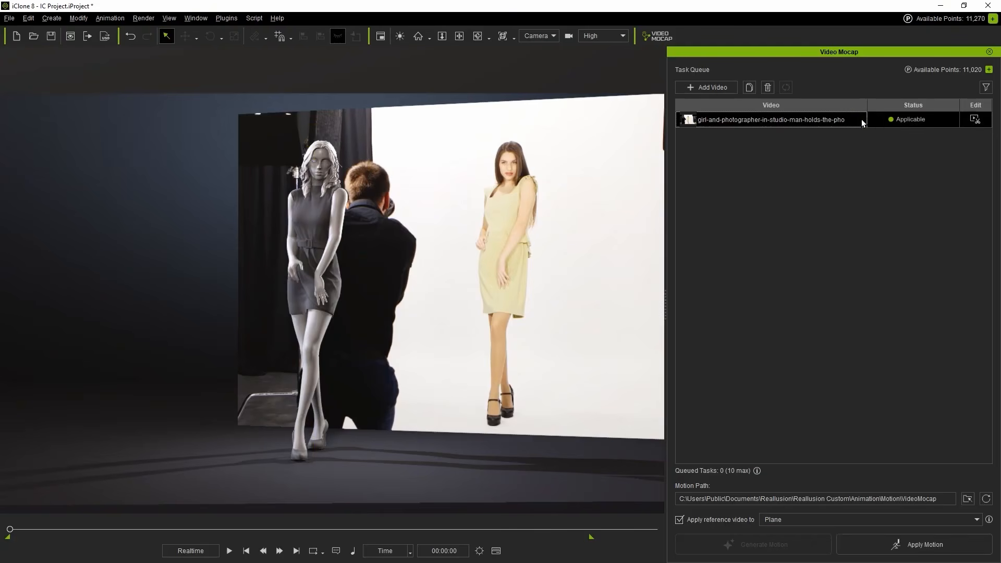
{"action": "left_click", "coordinate": [860, 550]}
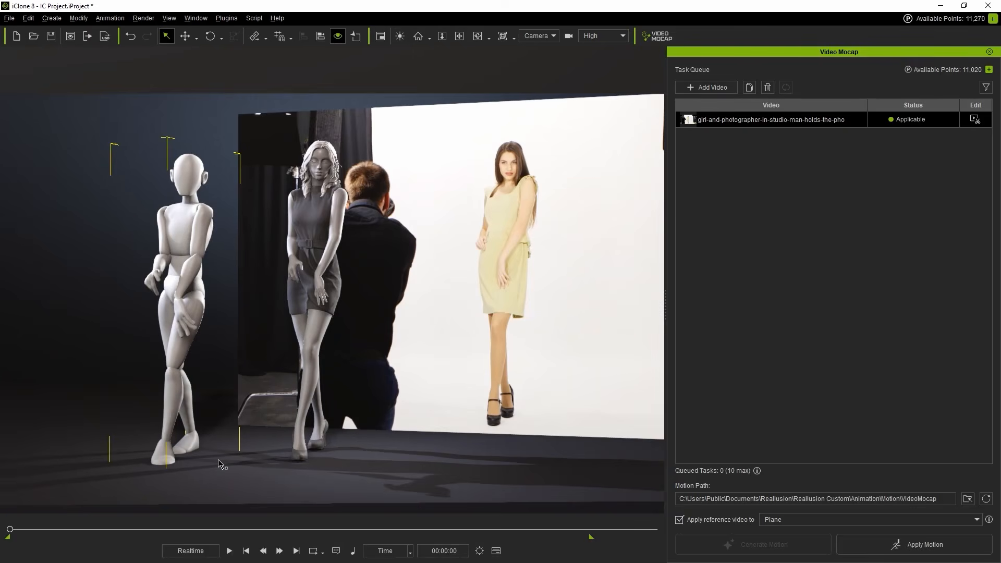
{"action": "key", "text": "space"}
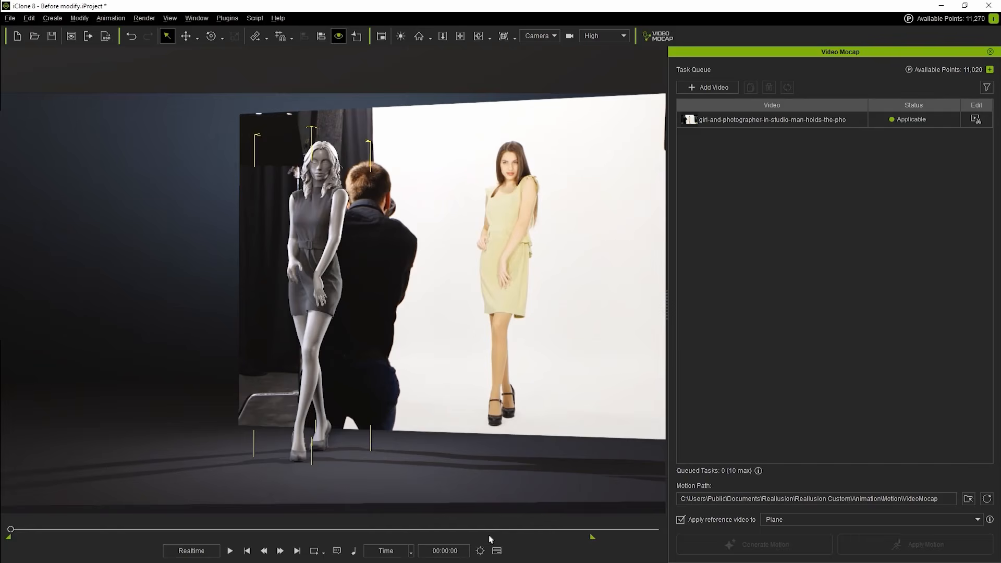
Open the timeline and adjust the character's right elbow in the motion layer at frame 721, moving slightly forward in time.
{"action": "left_click", "coordinate": [497, 550]}
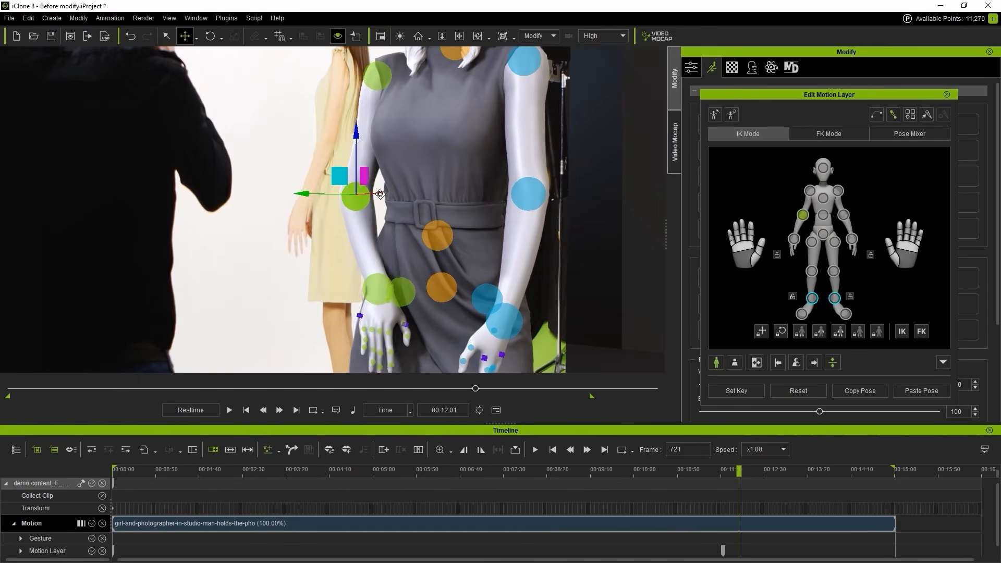
{"action": "left_click_drag", "start_coordinate": [381, 194], "coordinate": [380, 195]}
{"action": "mouse_move", "coordinate": [739, 471]}
{"action": "left_mouse_down"}
{"action": "mouse_move", "coordinate": [720, 471]}
{"action": "mouse_move", "coordinate": [744, 471]}
{"action": "left_mouse_up"}
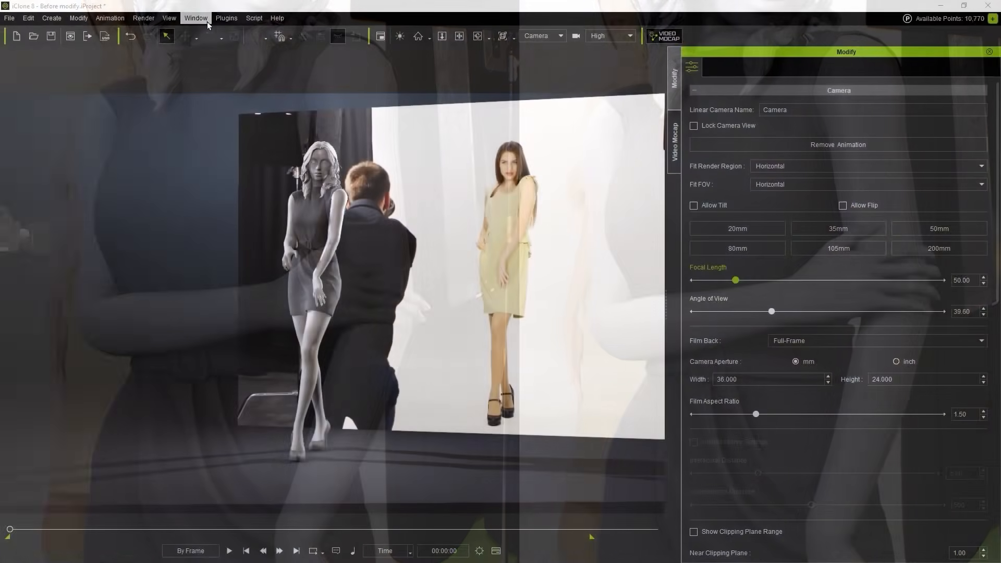
Open the Content Manager to access the custom content containing the generated motion.
{"action": "left_click", "coordinate": [196, 18]}
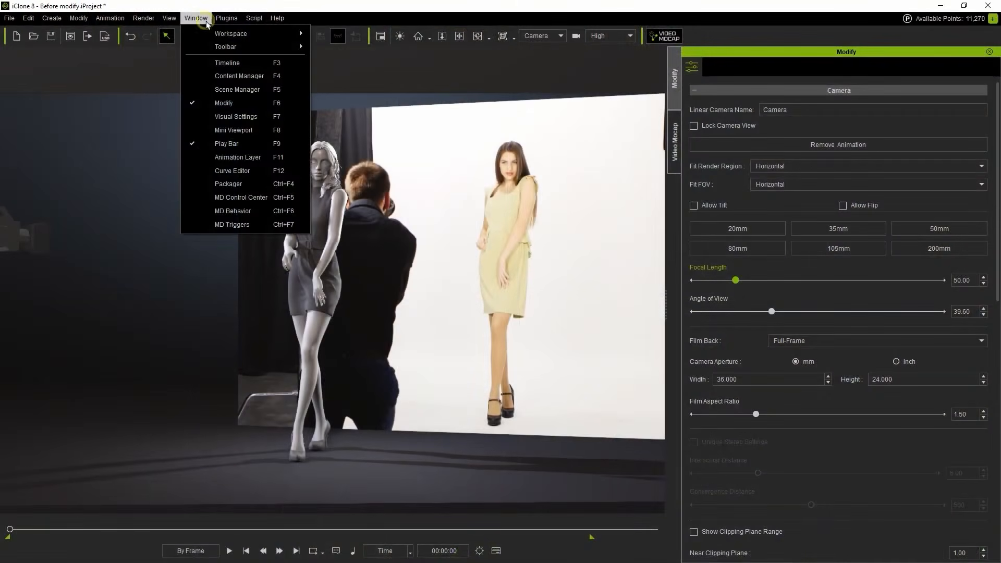
{"action": "left_click", "coordinate": [198, 76]}
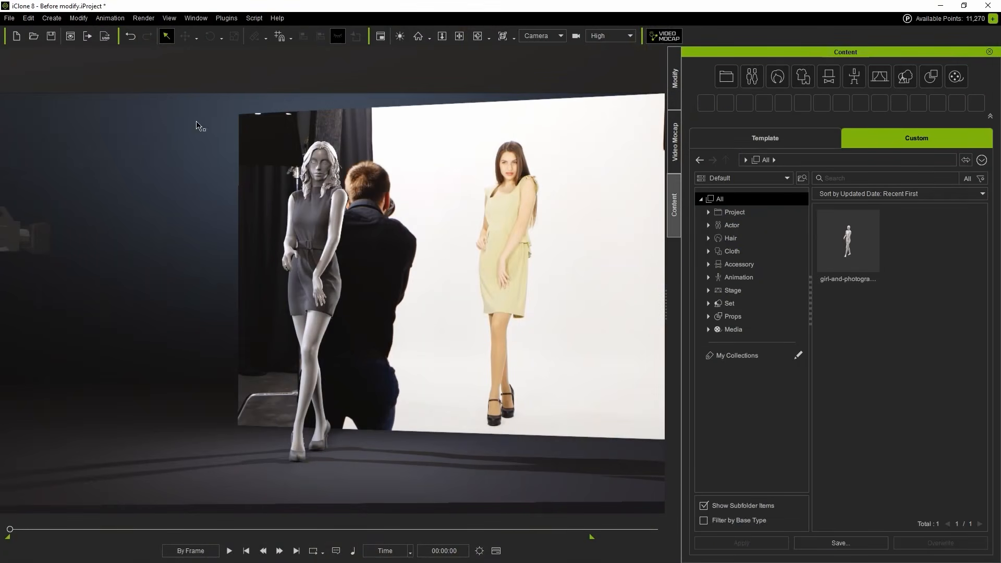
{"action": "left_click", "coordinate": [315, 233]}
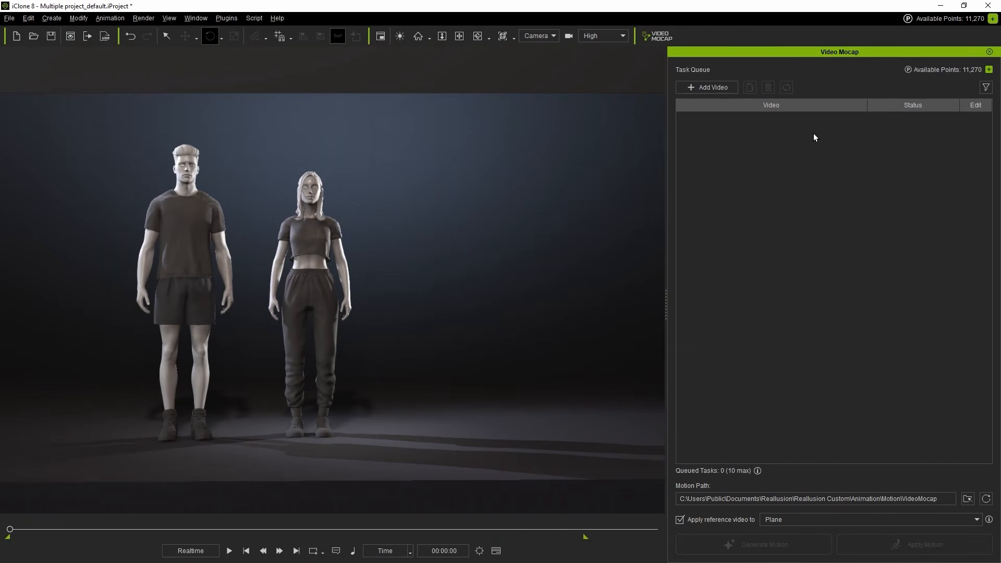
Add the CoupleDance video to the Video Mocap task queue and trim its range to end at 00:07:06.
{"action": "left_click_drag", "start_coordinate": [190, 201], "coordinate": [775, 225]}
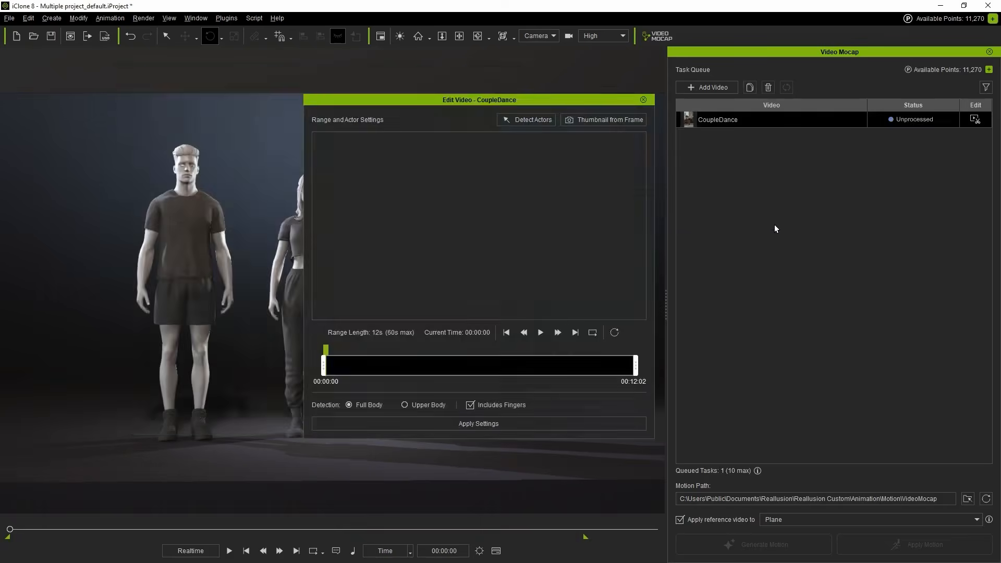
{"action": "left_click", "coordinate": [541, 333]}
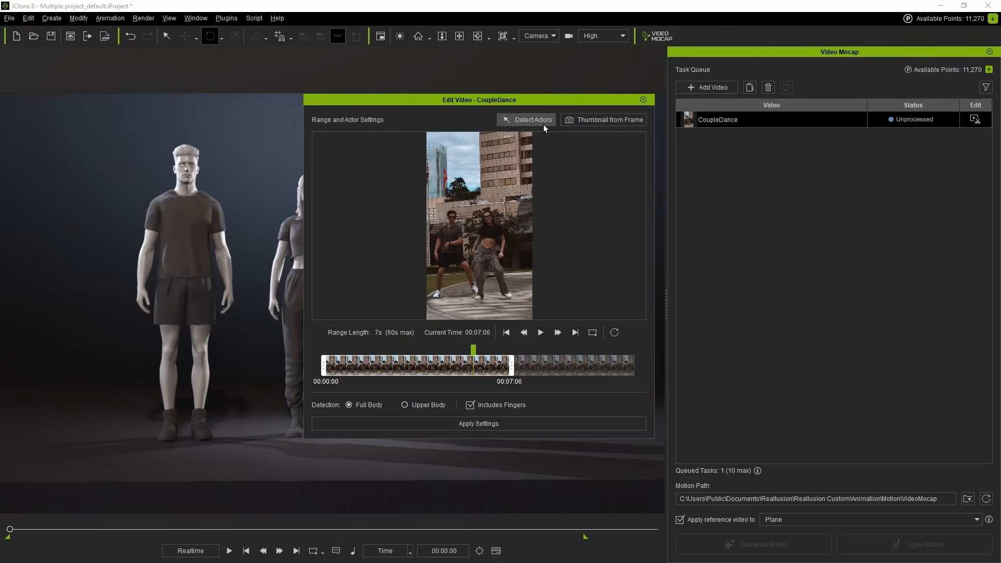
Detect the actors in the CoupleDance video, choose the female dancer as the capture target, and apply the settings.
{"action": "left_click", "coordinate": [544, 121]}
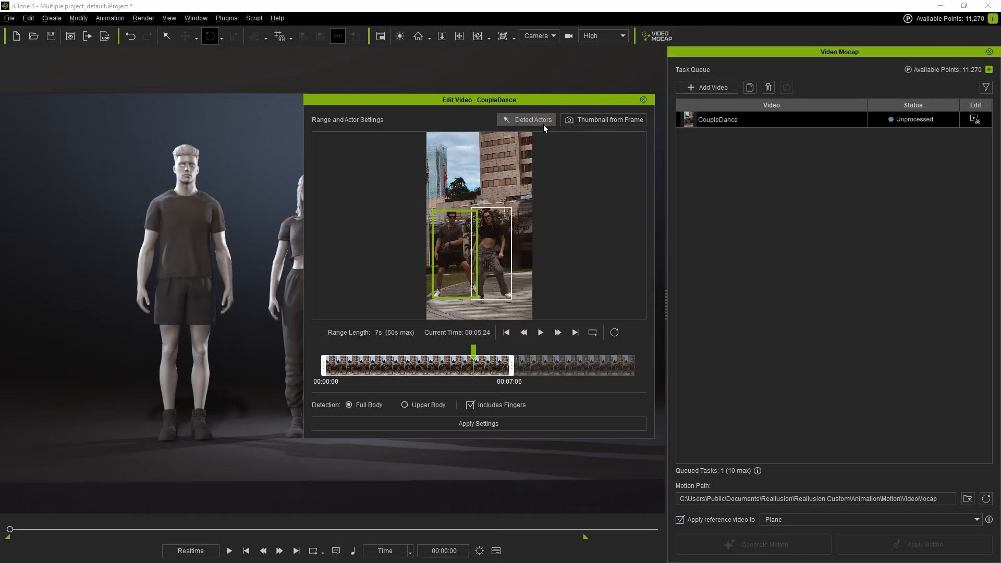
{"action": "left_click", "coordinate": [500, 263]}
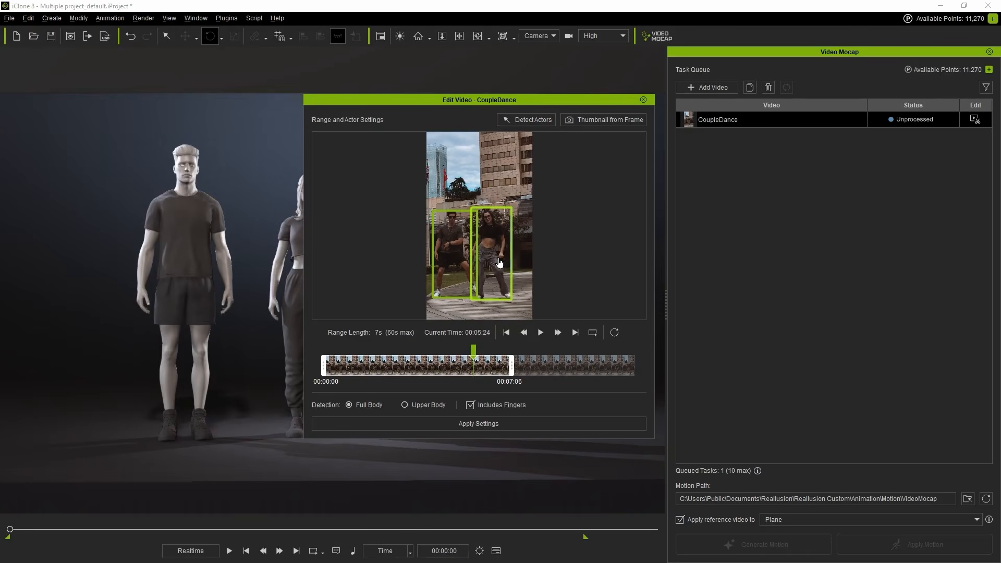
{"action": "left_click", "coordinate": [499, 262]}
{"action": "left_click", "coordinate": [512, 420]}
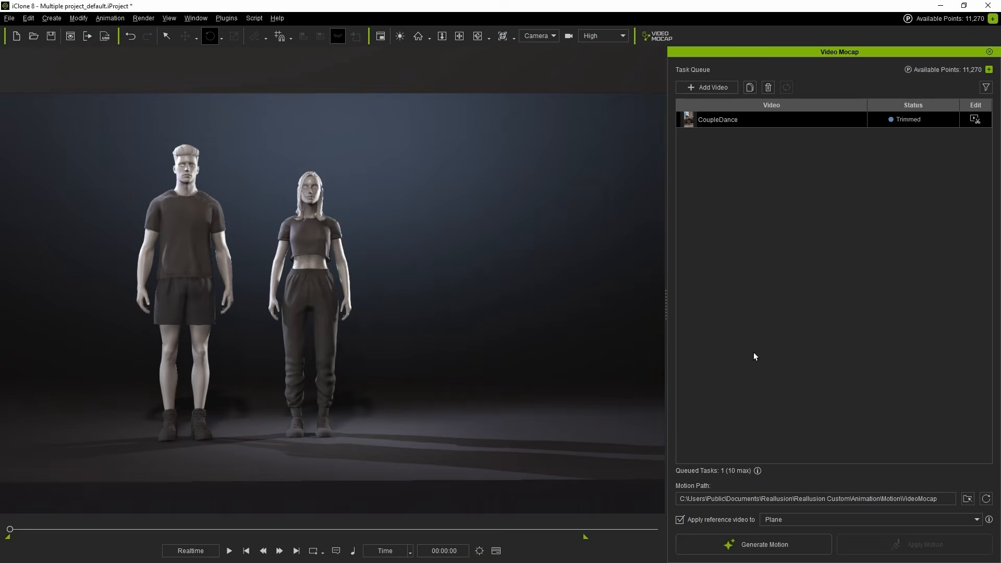
Rename the CoupleDance task as CoupleDance_girl.
{"action": "right_click", "coordinate": [762, 120]}
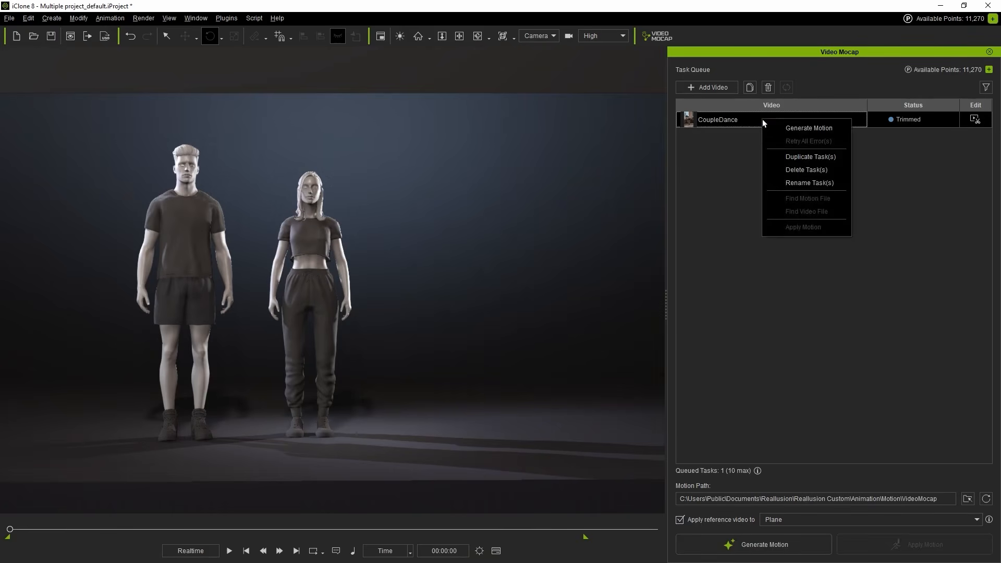
{"action": "left_click", "coordinate": [774, 183]}
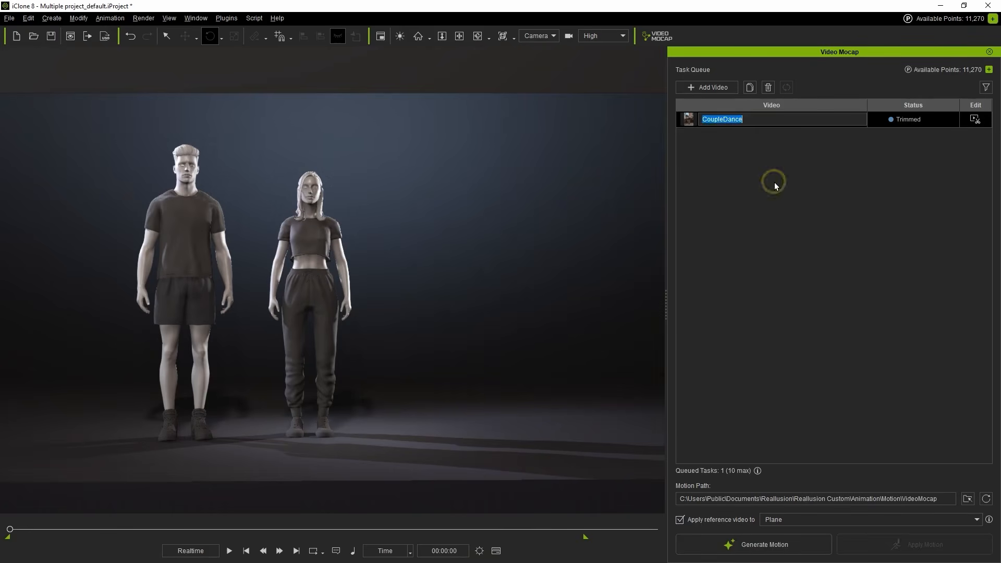
{"action": "key", "text": "End"}
{"action": "type", "text": "_girl"}
{"action": "key", "text": "Return"}
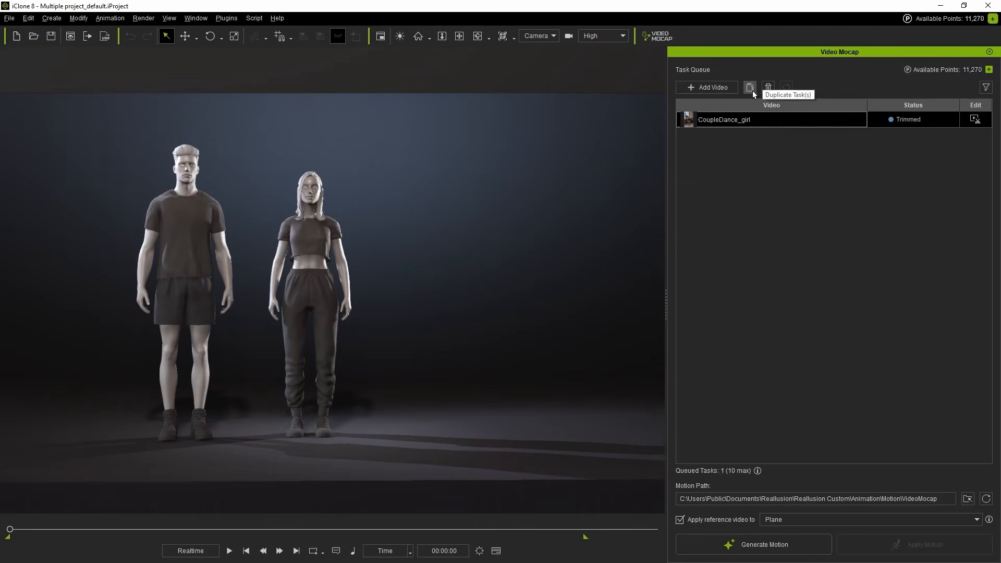
Duplicate the CoupleDance_girl task and set the copy to capture the male dancer, checking him near 00:02:01 before applying the settings.
{"action": "left_click", "coordinate": [750, 90]}
{"action": "left_click", "coordinate": [975, 120]}
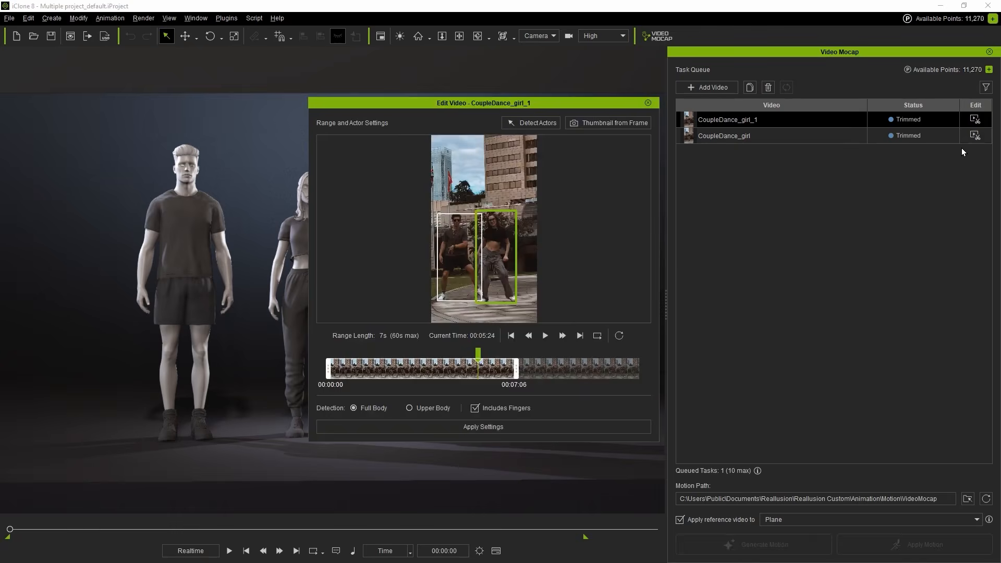
{"action": "left_click", "coordinate": [457, 250]}
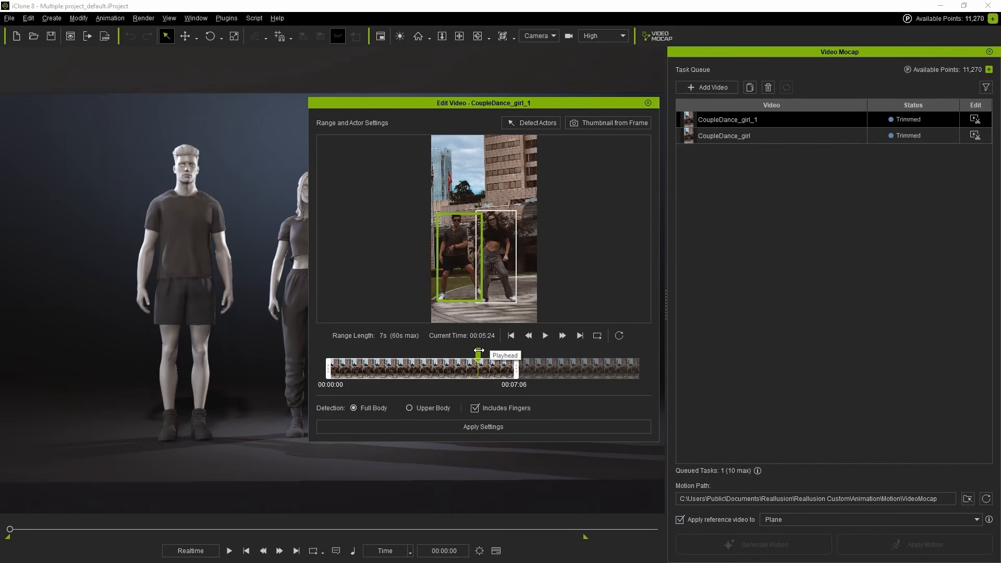
{"action": "left_click_drag", "start_coordinate": [478, 354], "coordinate": [383, 348]}
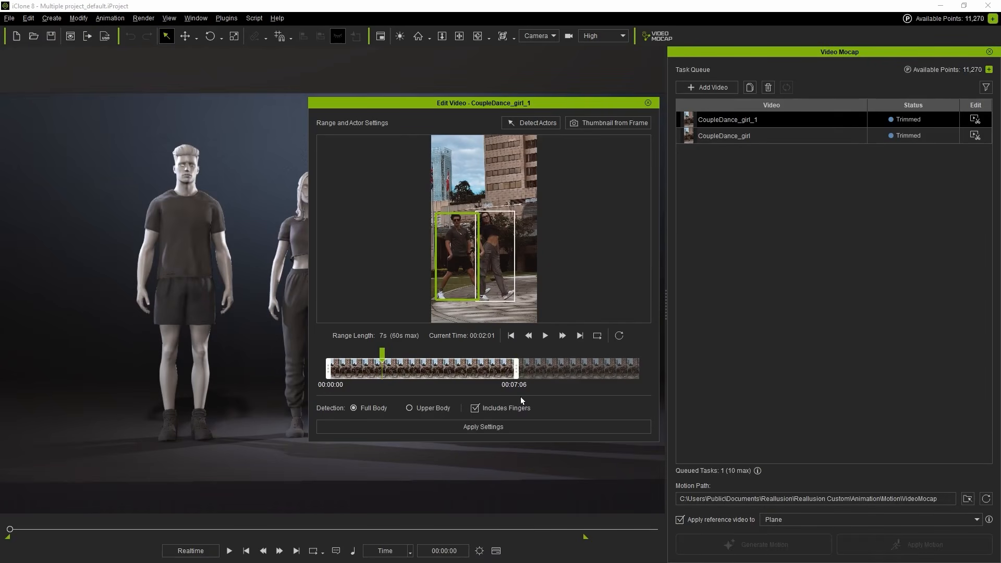
{"action": "left_click", "coordinate": [533, 427]}
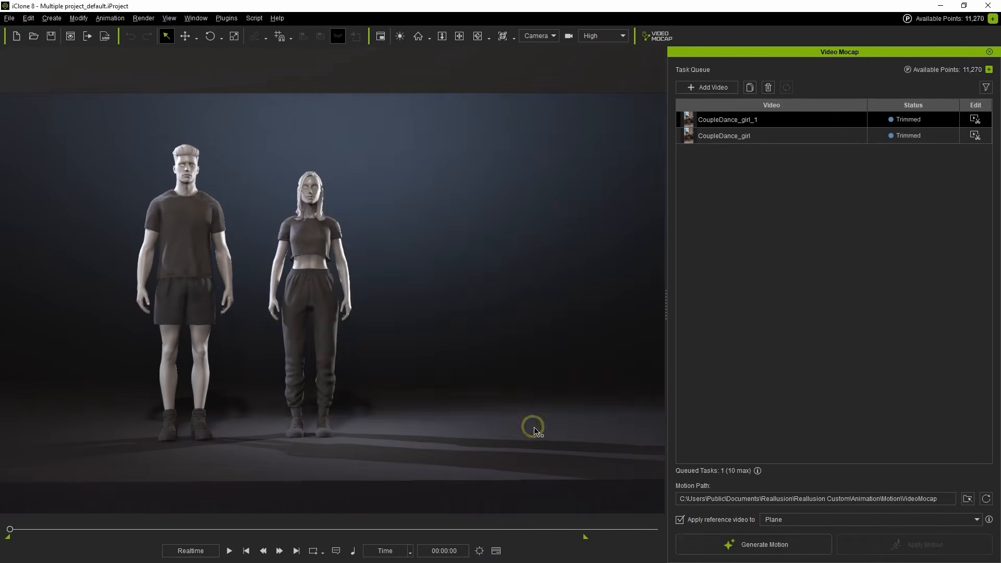
Rename the duplicated task as CoupleDance_boy.
{"action": "right_click", "coordinate": [781, 121]}
{"action": "left_click", "coordinate": [793, 180]}
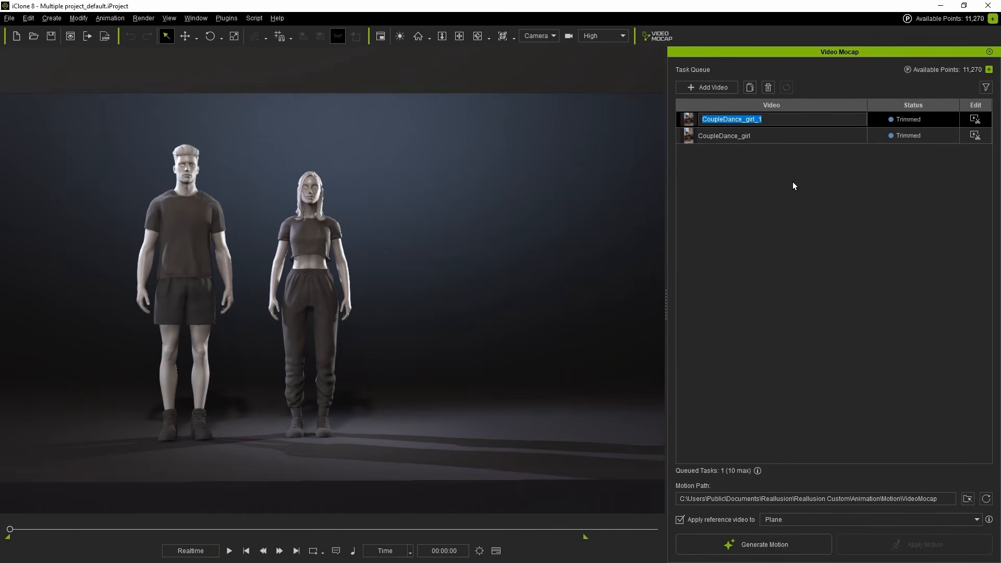
{"action": "key", "text": "End"}
{"action": "key", "text": "BackSpace"}
{"action": "key", "text": "BackSpace"}
{"action": "key", "text": "BackSpace"}
{"action": "key", "text": "BackSpace"}
{"action": "key", "text": "BackSpace"}
{"action": "key", "text": "BackSpace"}
{"action": "type", "text": "boy"}
{"action": "key", "text": "Return"}
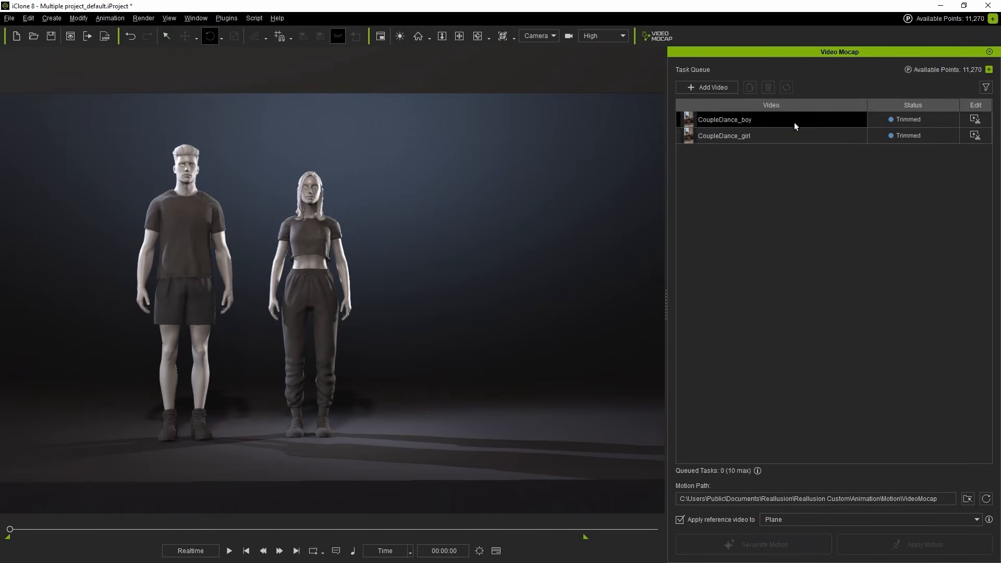
Generate motion for both the CoupleDance_boy and CoupleDance_girl tasks and purchase the processing with points.
{"action": "left_click", "coordinate": [794, 122]}
{"action": "left_click", "coordinate": [794, 137], "text": "shift"}
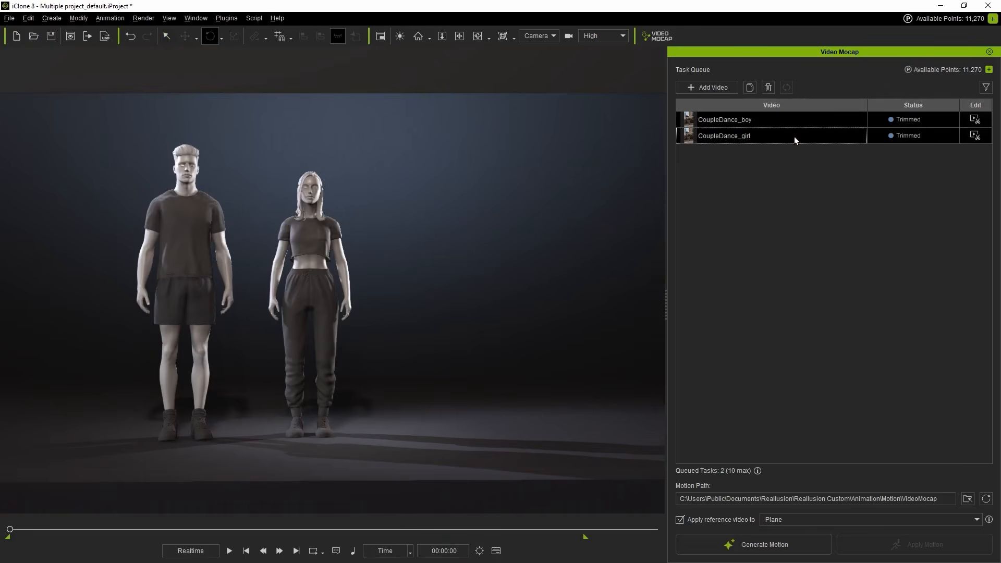
{"action": "left_click", "coordinate": [797, 544]}
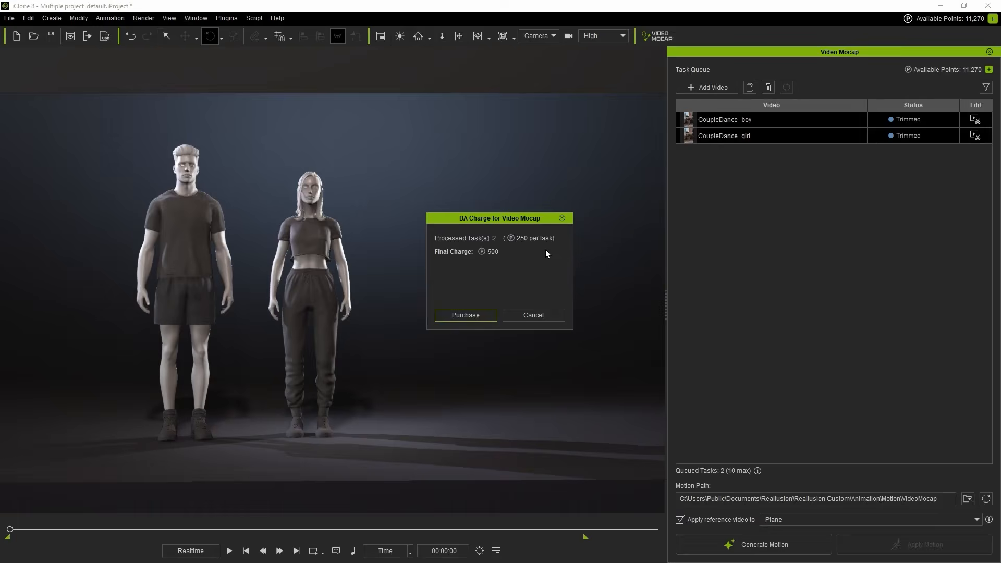
{"action": "left_click", "coordinate": [489, 316]}
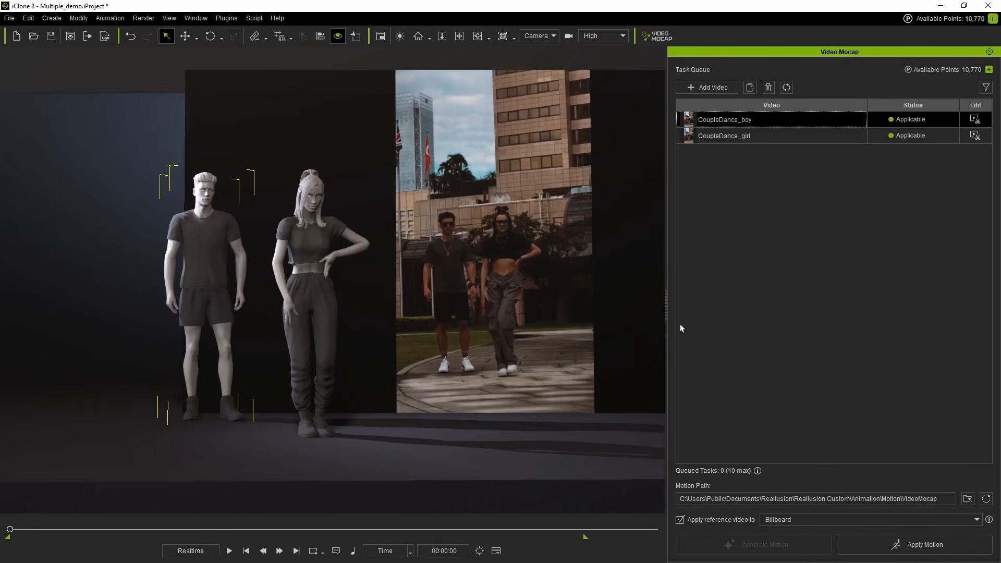
Play the dance animation of both characters beside the reference video.
{"action": "left_click", "coordinate": [230, 550]}
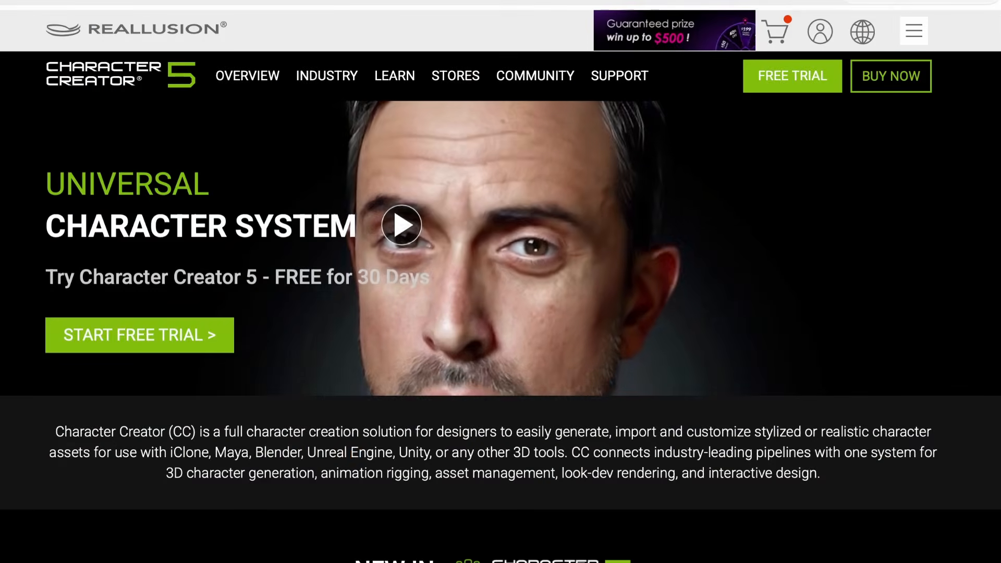
Look through the Character Creator 5 web page's overview, new features and character design tools.
{"action": "scroll", "coordinate": [500, 282], "scroll_direction": "down", "scroll_amount": 7}
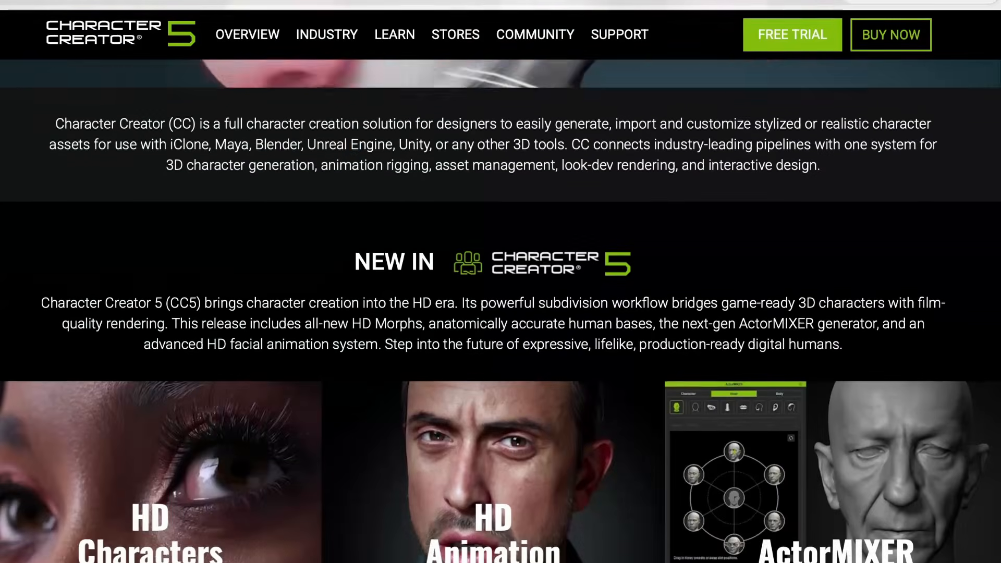
{"action": "scroll", "coordinate": [501, 281], "scroll_direction": "down", "scroll_amount": 8}
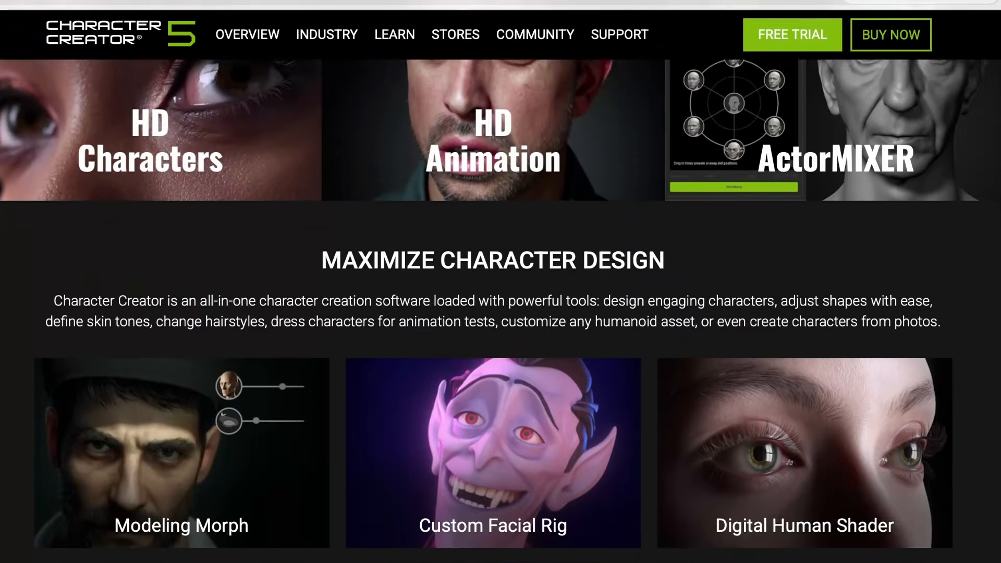
{"action": "scroll", "coordinate": [501, 282], "scroll_direction": "down", "scroll_amount": 2}
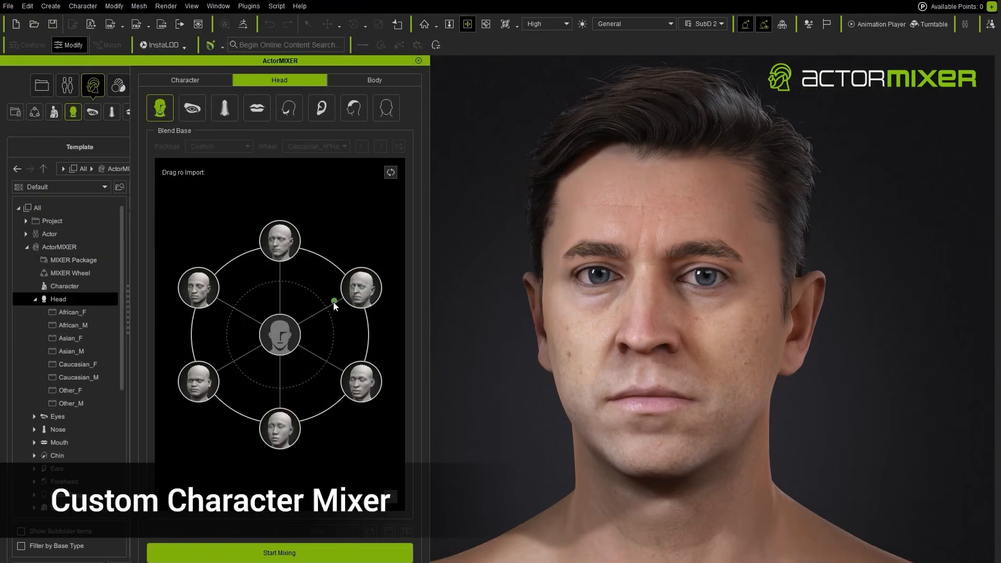
Reshape the male character's head in ActorMIXER by moving the blend point around the wheel toward different source heads.
{"action": "left_click_drag", "start_coordinate": [334, 304], "coordinate": [283, 394]}
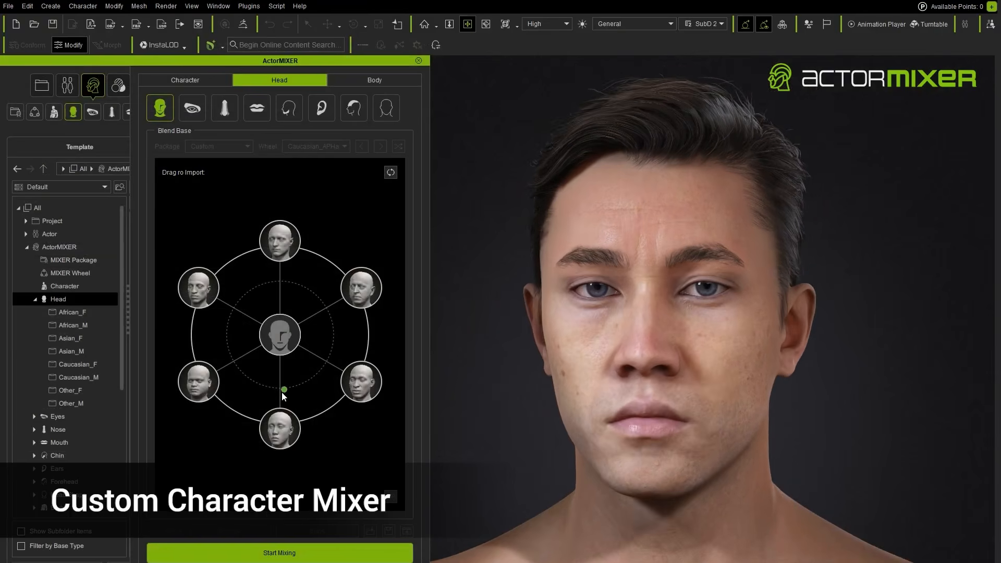
{"action": "left_click_drag", "start_coordinate": [236, 372], "coordinate": [226, 370]}
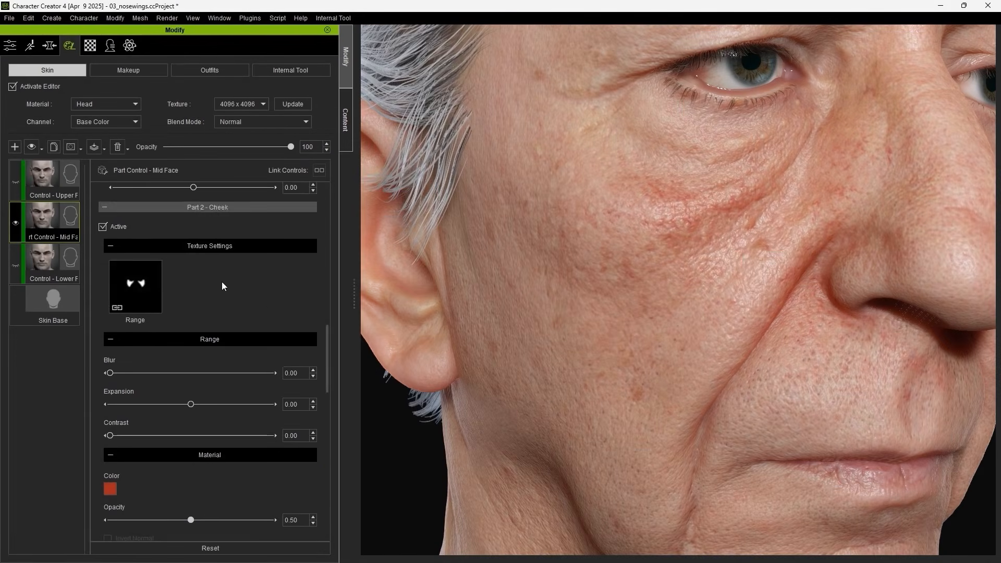
{"action": "scroll", "coordinate": [327, 344], "scroll_direction": "down", "scroll_amount": 3}
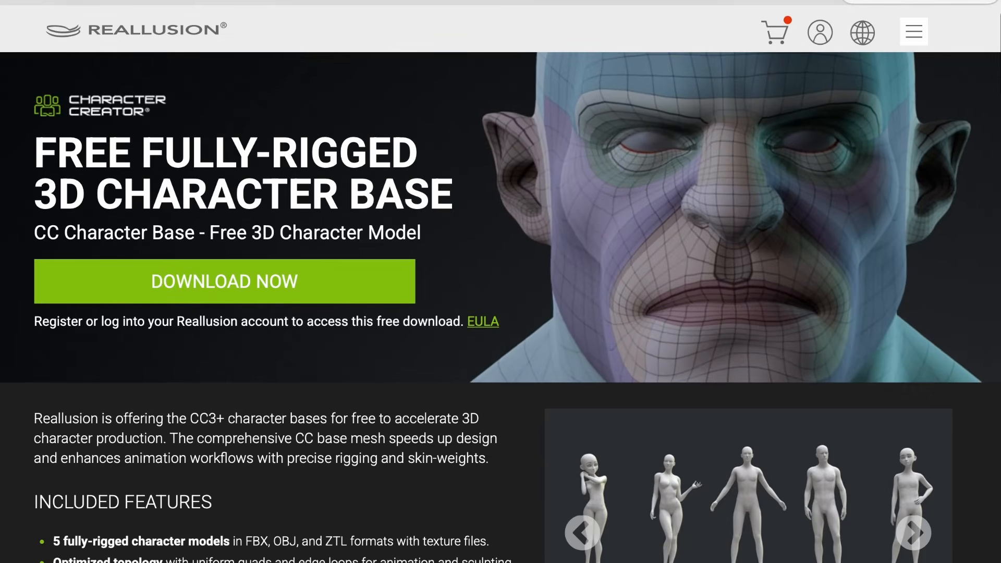
Look through the web pages on the free CC character base, AccuRIG 2, and the Blender, Maya, Unreal Engine and 3ds Max pipelines.
{"action": "scroll", "coordinate": [500, 307], "scroll_direction": "down", "scroll_amount": 3}
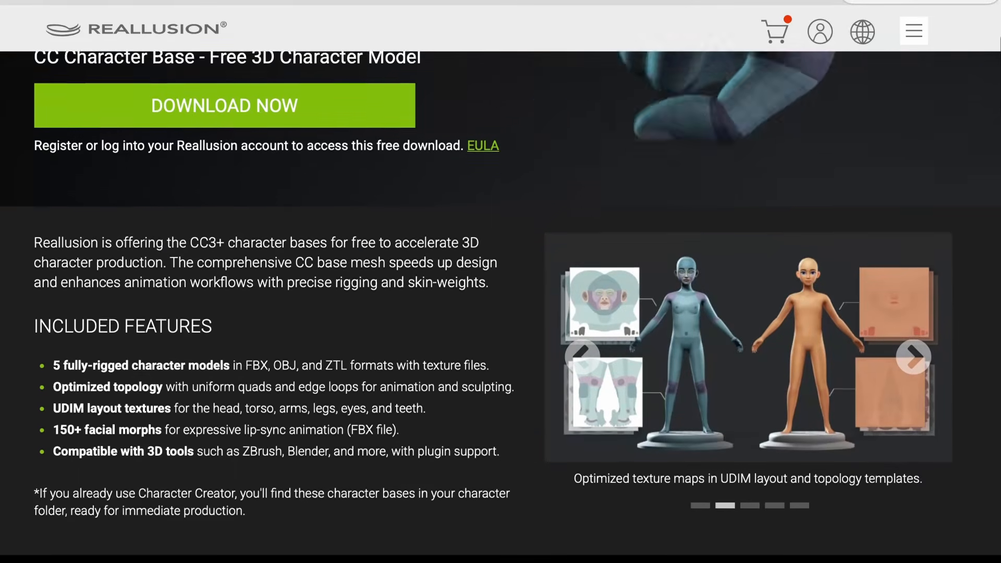
{"action": "scroll", "coordinate": [500, 306], "scroll_direction": "down", "scroll_amount": 7}
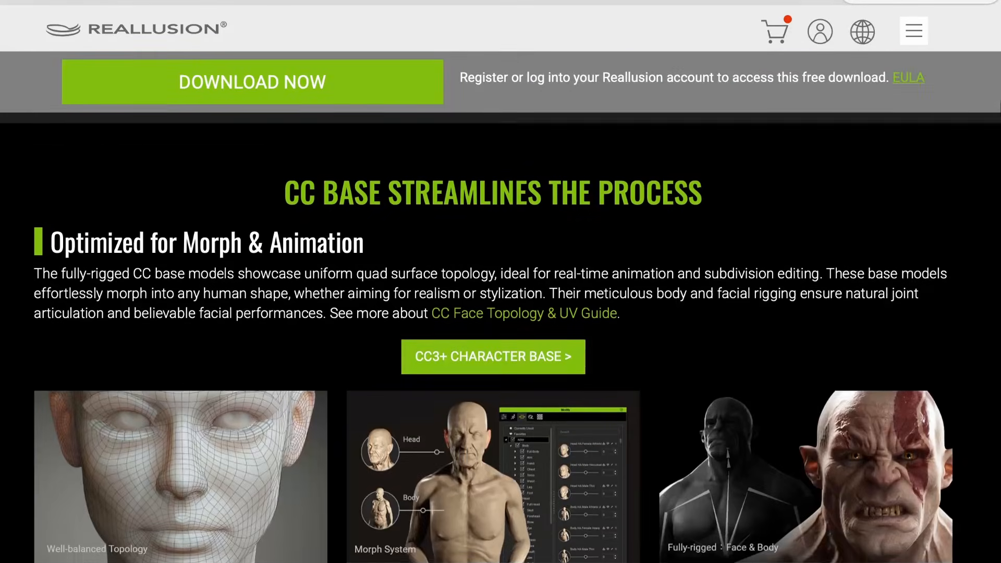
{"action": "scroll", "coordinate": [501, 307], "scroll_direction": "down", "scroll_amount": 7}
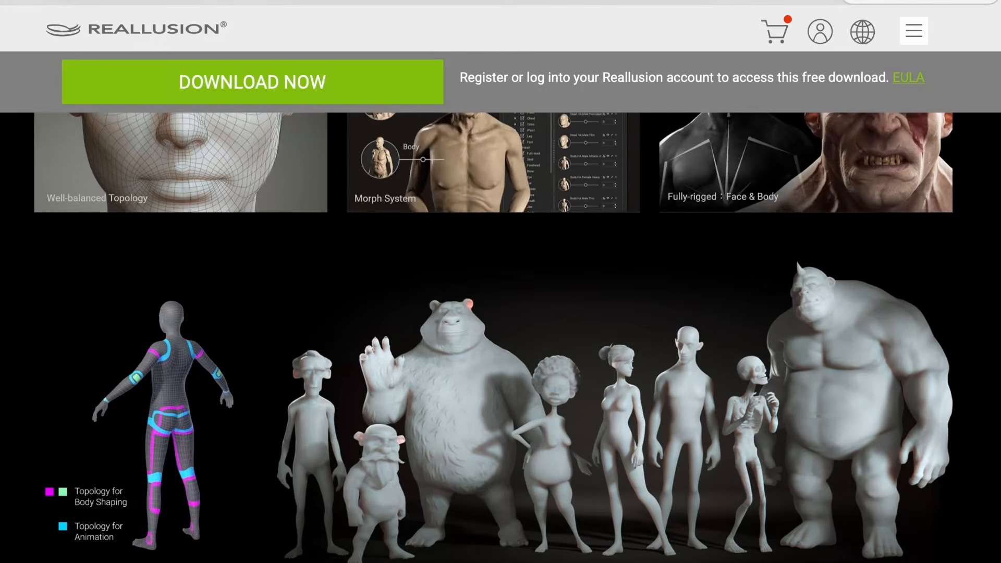
{"action": "scroll", "coordinate": [500, 306], "scroll_direction": "down", "scroll_amount": 2}
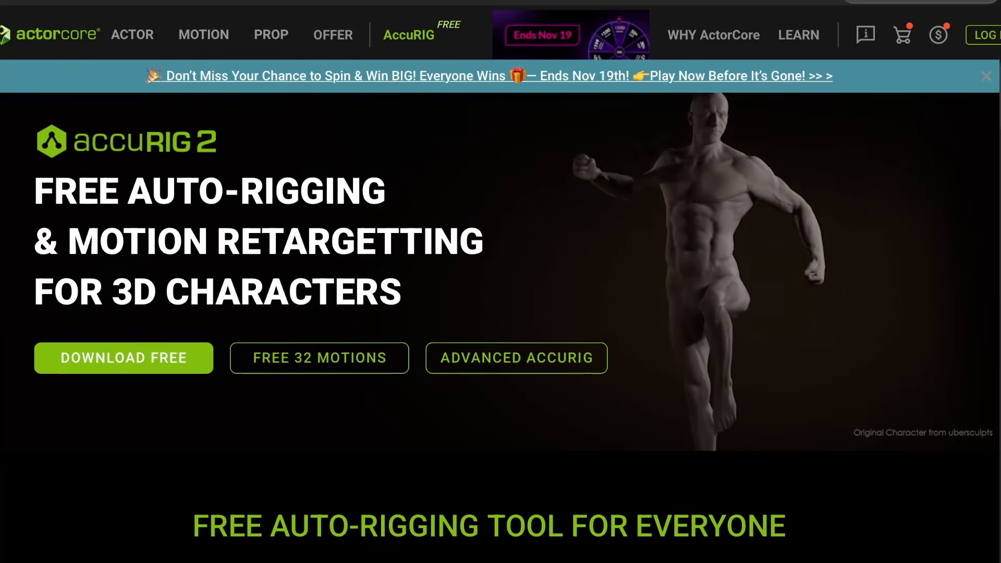
{"action": "scroll", "coordinate": [501, 307], "scroll_direction": "down", "scroll_amount": 1}
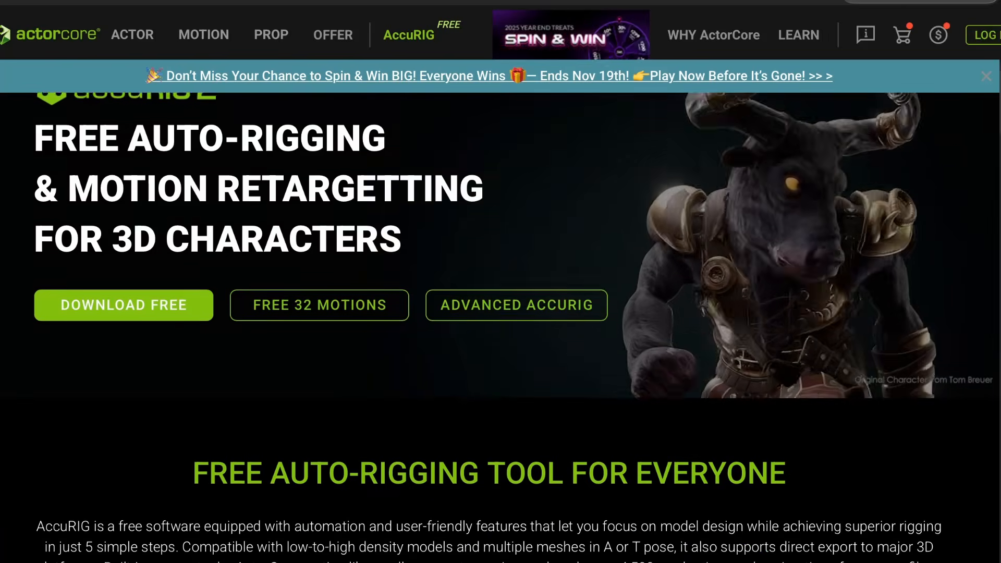
{"action": "scroll", "coordinate": [500, 306], "scroll_direction": "down", "scroll_amount": 5}
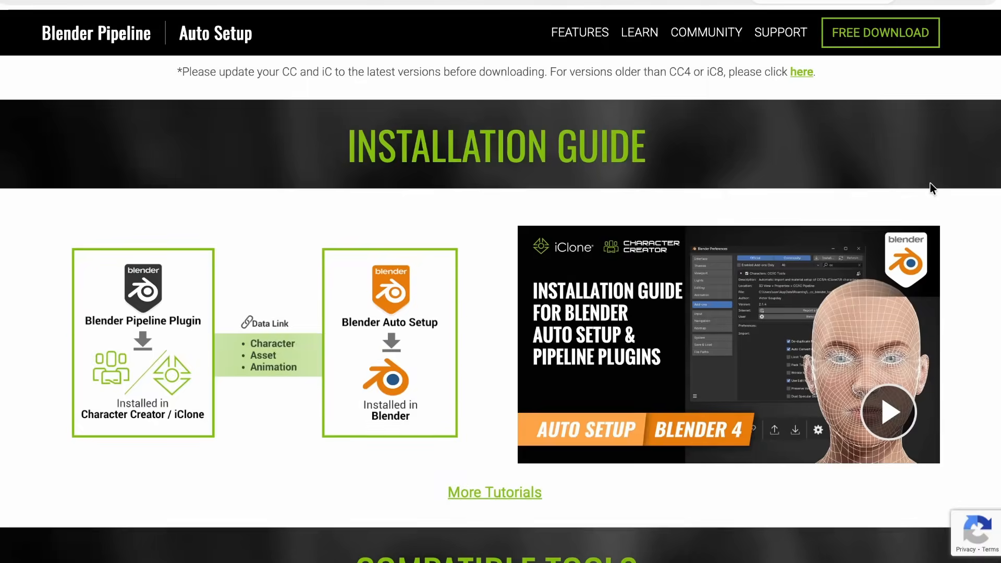
{"action": "scroll", "coordinate": [931, 189], "scroll_direction": "down", "scroll_amount": 3}
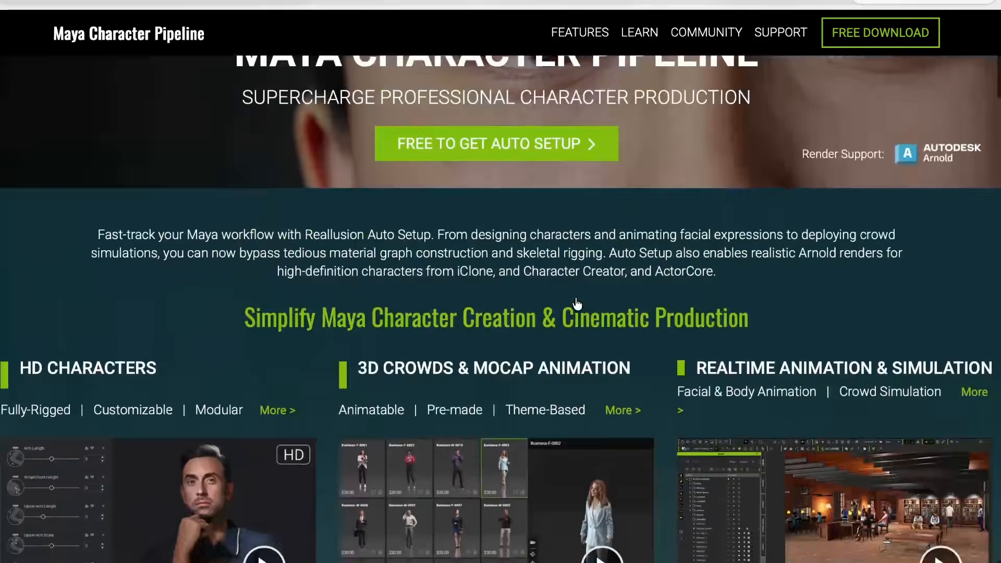
{"action": "scroll", "coordinate": [576, 305], "scroll_direction": "up", "scroll_amount": 3}
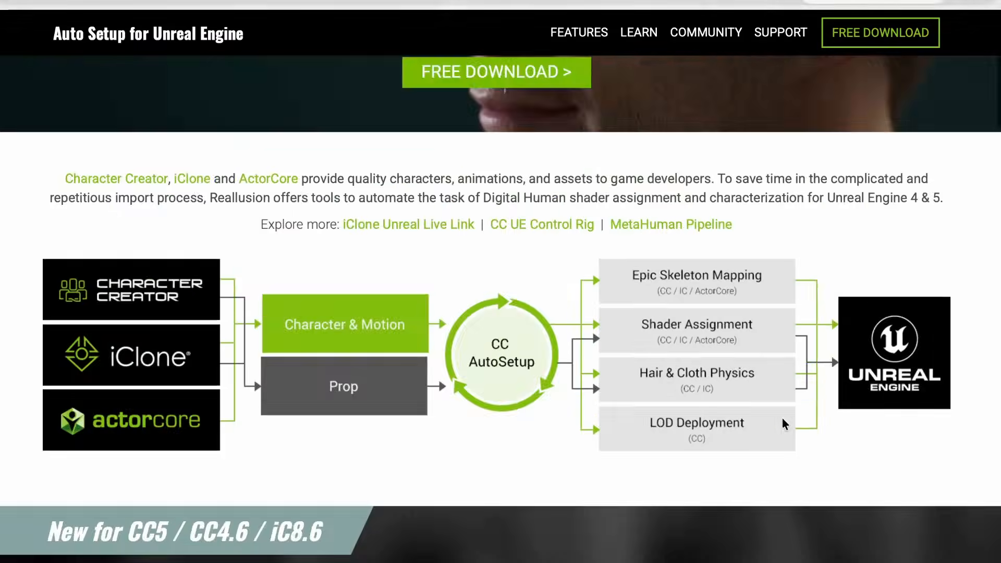
{"action": "scroll", "coordinate": [783, 418], "scroll_direction": "up", "scroll_amount": 5}
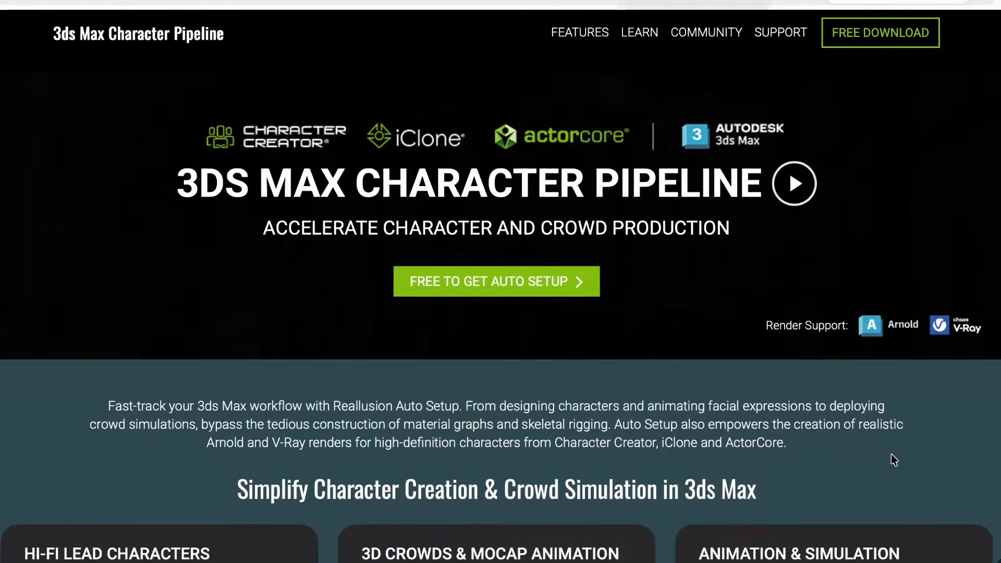
{"action": "scroll", "coordinate": [891, 455], "scroll_direction": "down", "scroll_amount": 14}
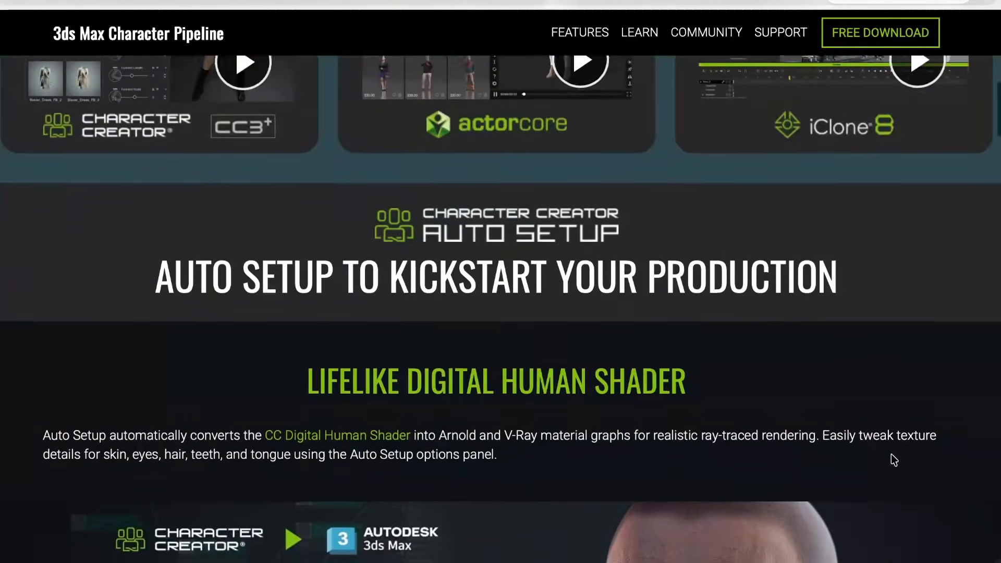
{"action": "scroll", "coordinate": [893, 458], "scroll_direction": "down", "scroll_amount": 2}
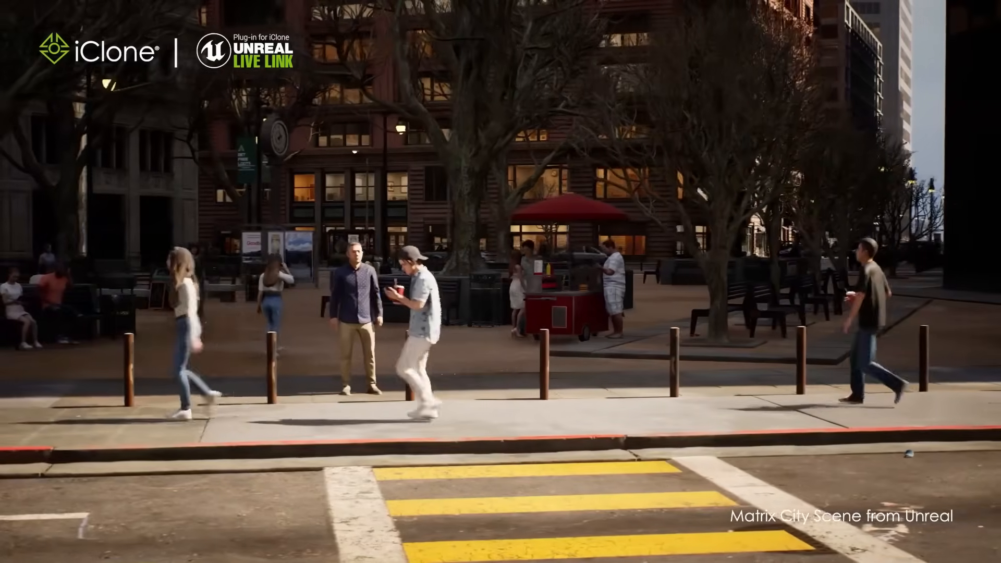